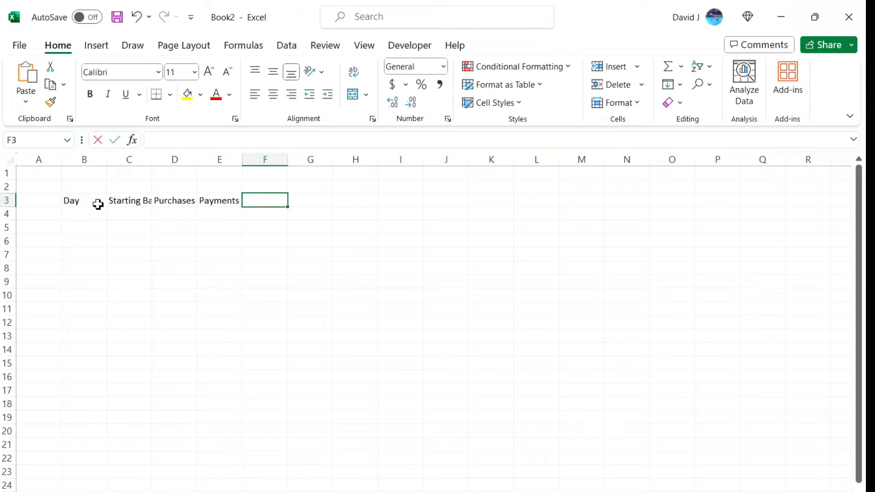
# Enter the header Ending Balance in F3 and the day numbers 1, 2 and 3 in B4:B6
pyautogui.write('g Balance')
pyautogui.press('Return')
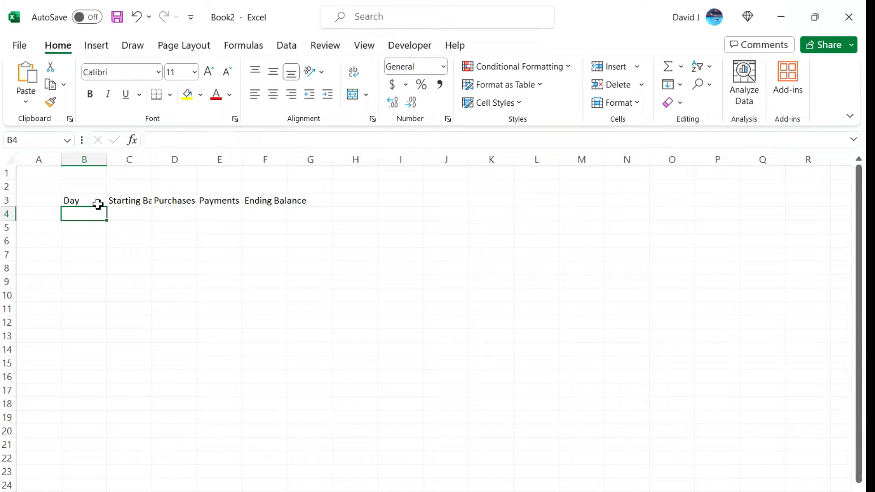
pyautogui.write('1')
pyautogui.press('Return')
pyautogui.write('2')
pyautogui.press('Return')
pyautogui.write('3')
pyautogui.press('Return')
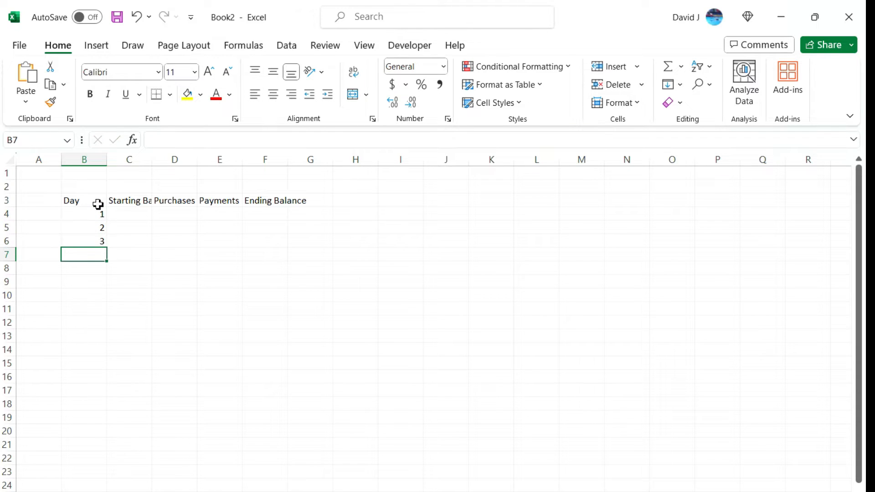
# Extend the Day series down column B to 30 in B33 and center the day numbers
pyautogui.moveTo(103, 214); pyautogui.dragTo(111, 408)
pyautogui.click(111, 415)
pyautogui.click(108, 411)
pyautogui.moveTo(109, 412); pyautogui.dragTo(113, 458)
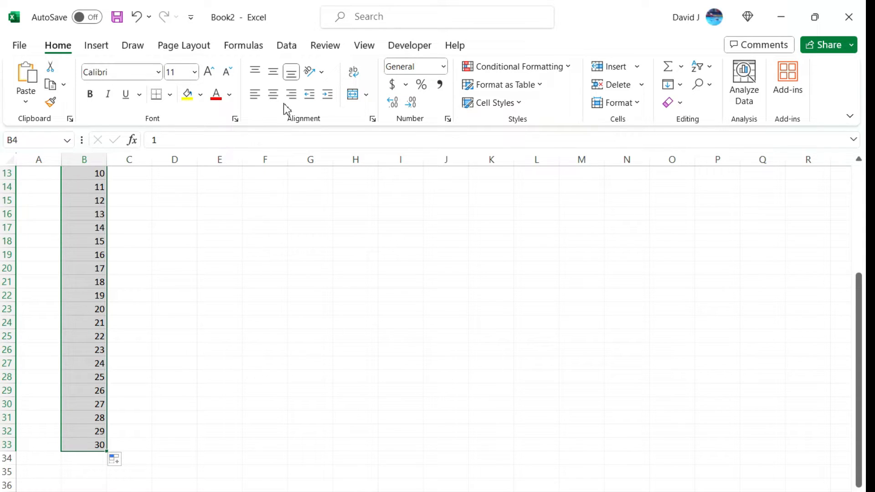
pyautogui.click(273, 95)
pyautogui.scroll(1, 276, 137)
# Widen column C to fit its Starting Balance header and enter 0 in C4 for day 1
pyautogui.click(142, 214)
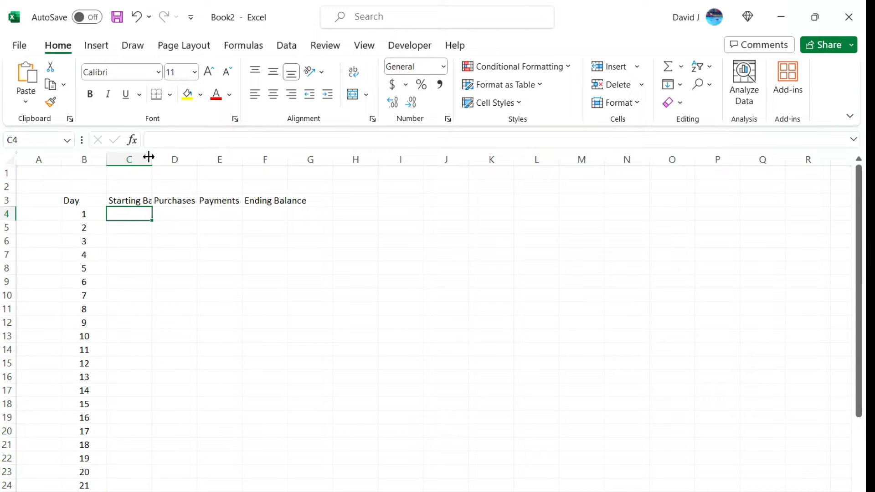
pyautogui.moveTo(150, 156); pyautogui.dragTo(182, 156)
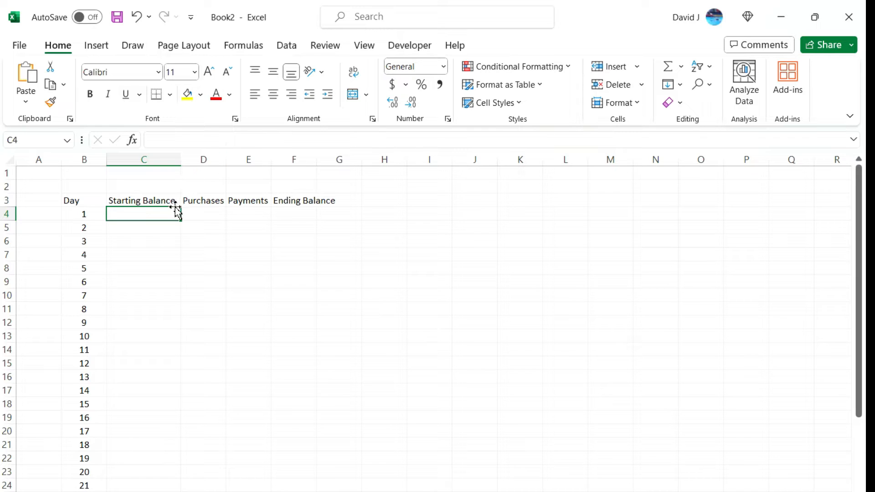
pyautogui.write('0')
pyautogui.press('Return')
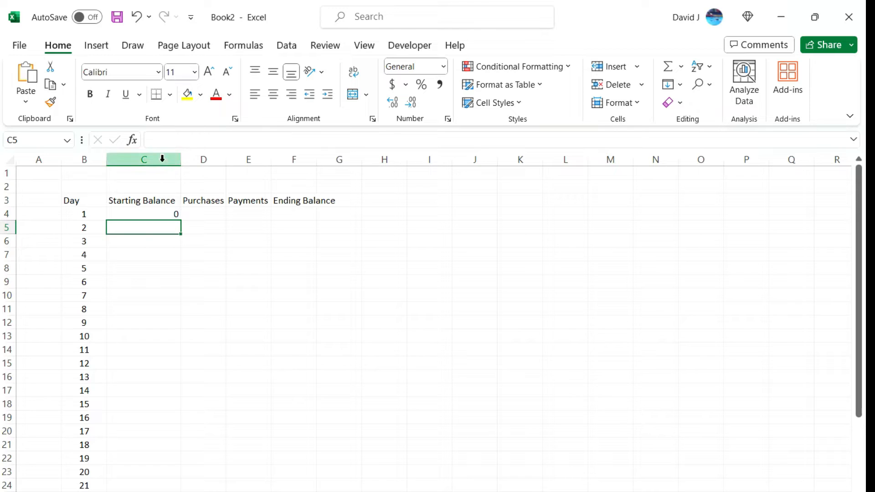
# Apply the Accounting number format with dollar signs to columns C through F
pyautogui.click(162, 158)
pyautogui.click(392, 84)
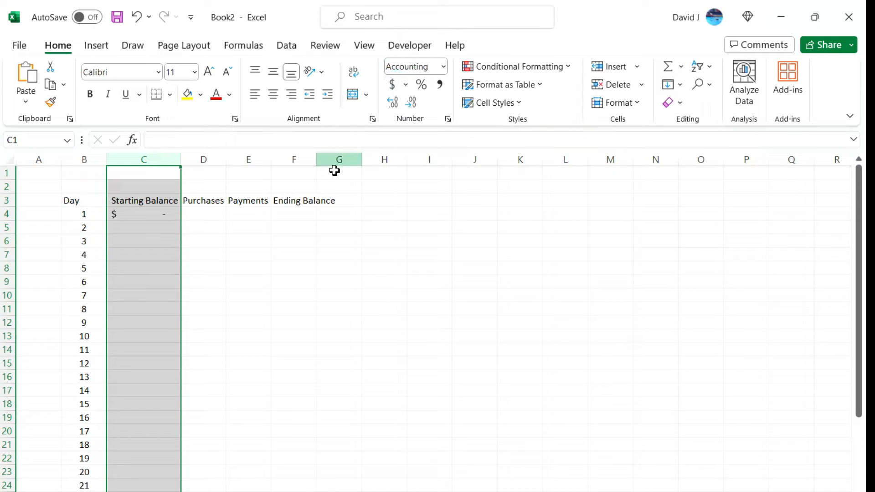
pyautogui.moveTo(212, 162); pyautogui.dragTo(283, 176)
pyautogui.click(393, 84)
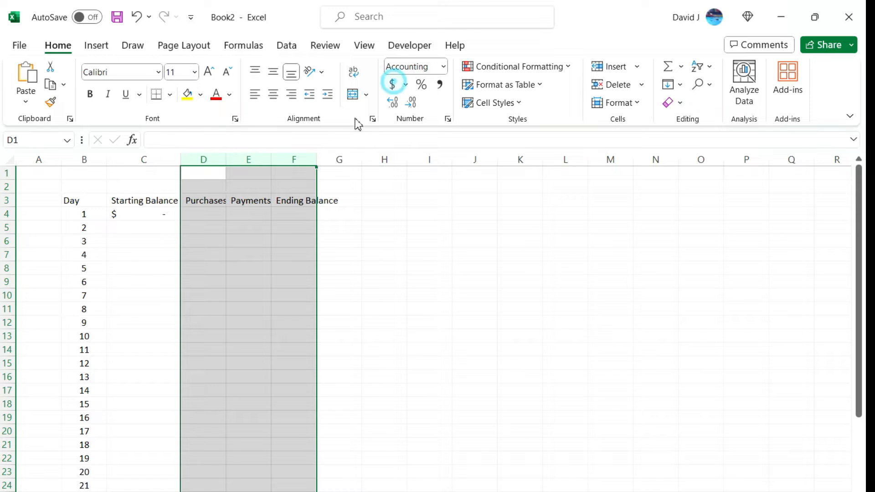
# Widen columns D, E and F to fit the Purchases, Payments and Ending Balance headers
pyautogui.click(223, 212)
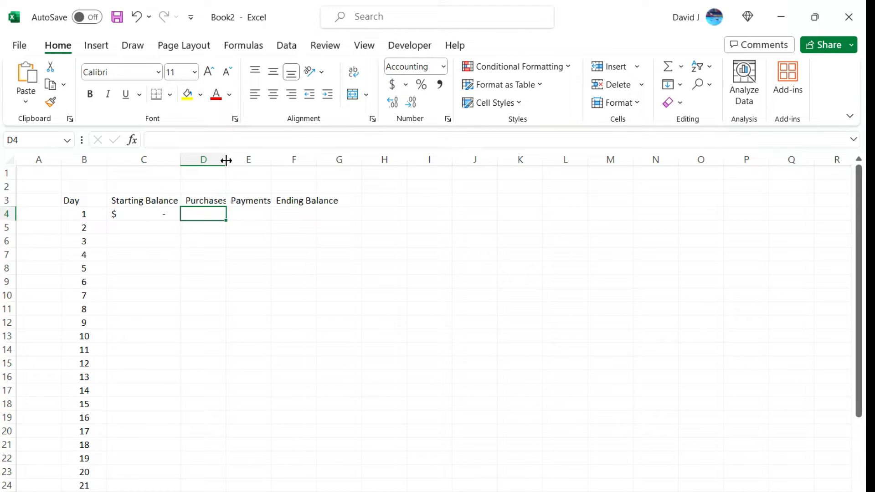
pyautogui.moveTo(226, 160); pyautogui.dragTo(299, 159)
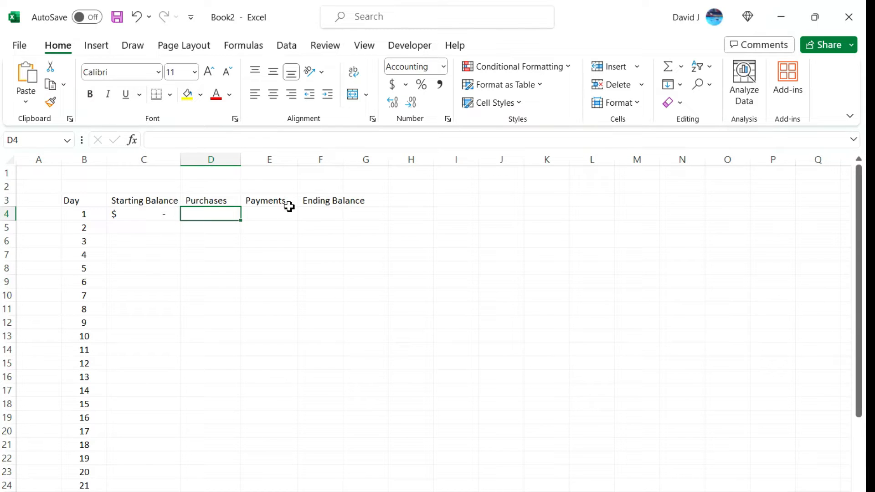
pyautogui.doubleClick(348, 165)
# Enter the day 1 Ending Balance formula =C4+D4-E4 in F4
pyautogui.click(354, 212)
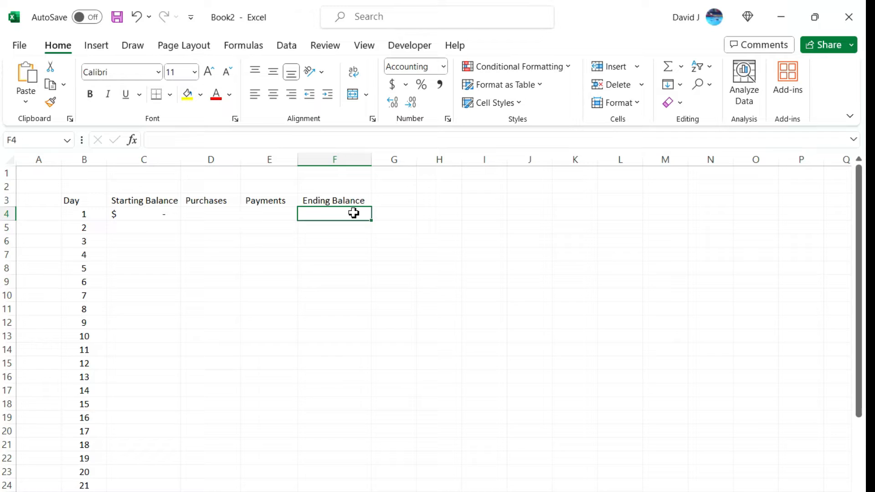
pyautogui.write('=')
pyautogui.press('Left')
pyautogui.press('Left')
pyautogui.press('Left')
pyautogui.write('+')
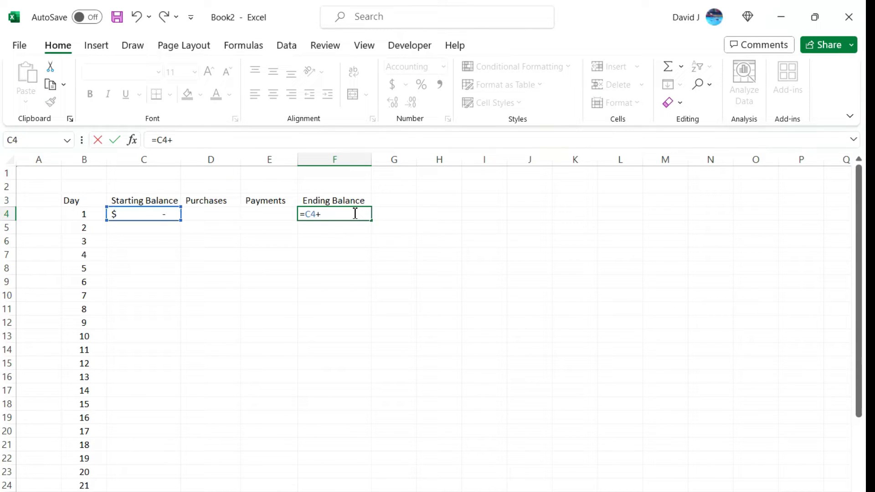
pyautogui.press('Left')
pyautogui.press('Left')
pyautogui.write('-')
pyautogui.press('Left')
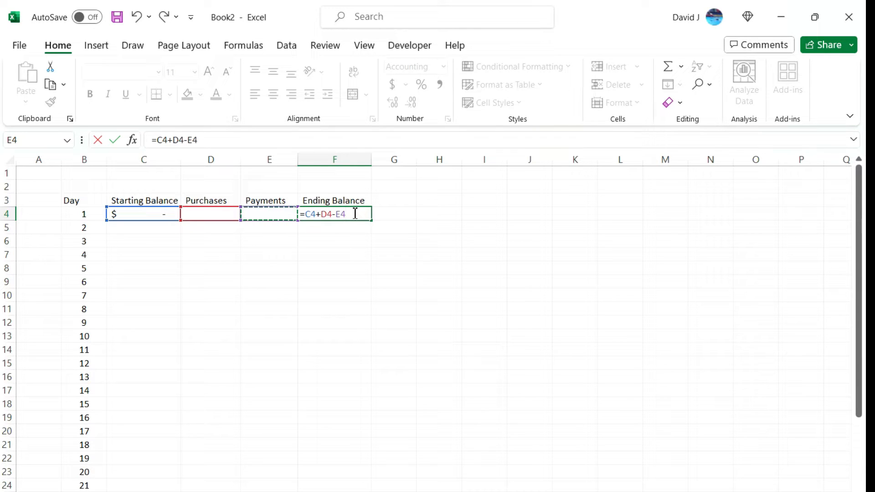
pyautogui.press('Return')
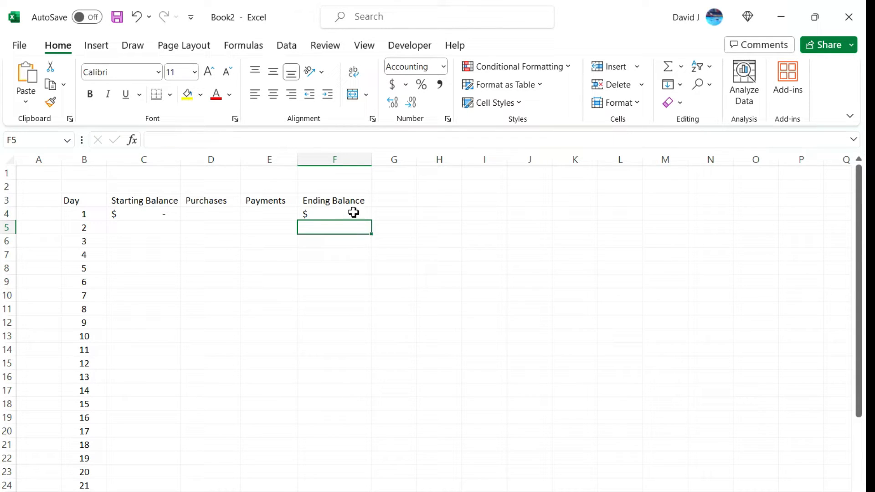
# Fill the Ending Balance formula from F4 down to F33 for all 30 days
pyautogui.click(354, 212)
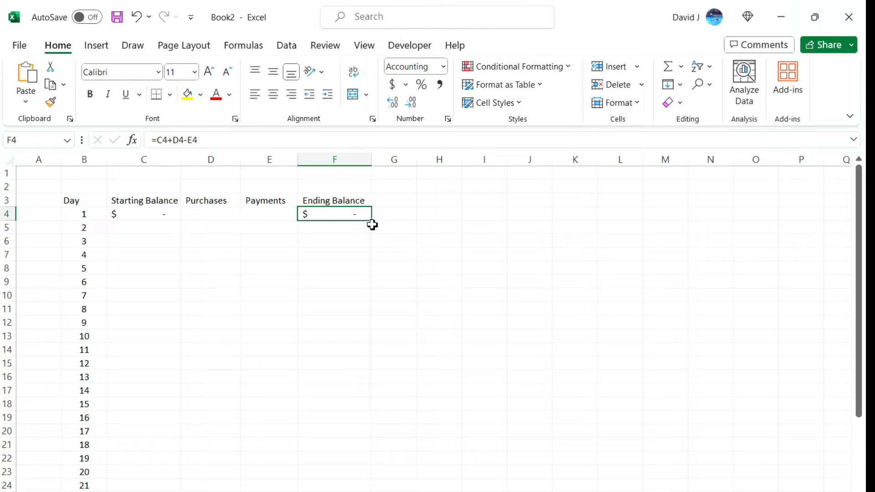
pyautogui.moveTo(371, 223)
pyautogui.mouseDown()
pyautogui.moveTo(371, 482)
pyautogui.moveTo(349, 490)
pyautogui.mouseUp()
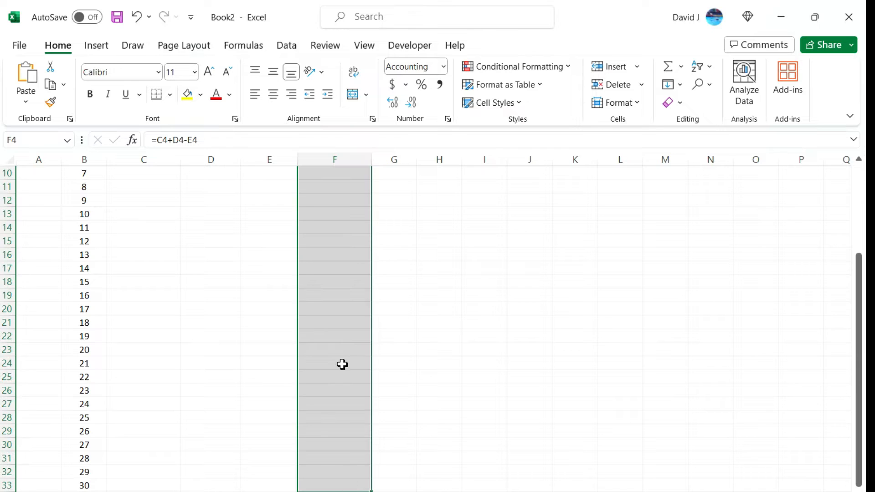
pyautogui.scroll(3, 356, 343)
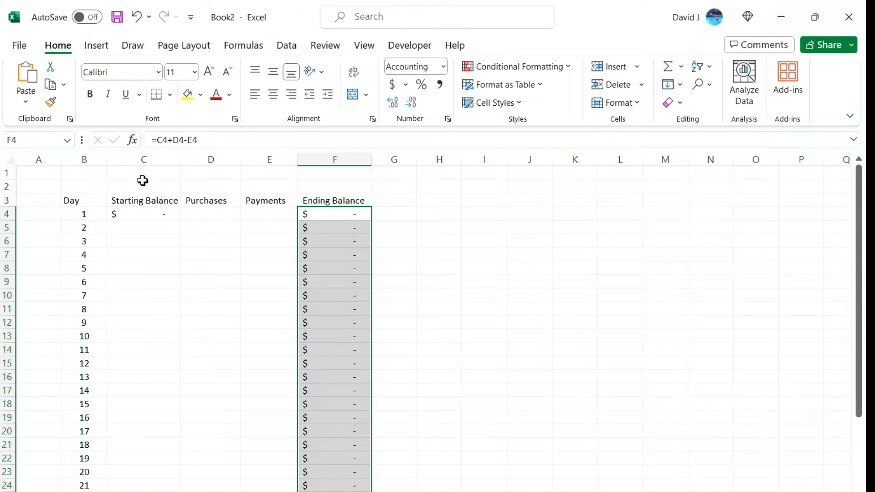
# Enter =F4 in C5 so that day 2 starts with the previous day's ending balance
pyautogui.click(148, 227)
pyautogui.click(156, 215)
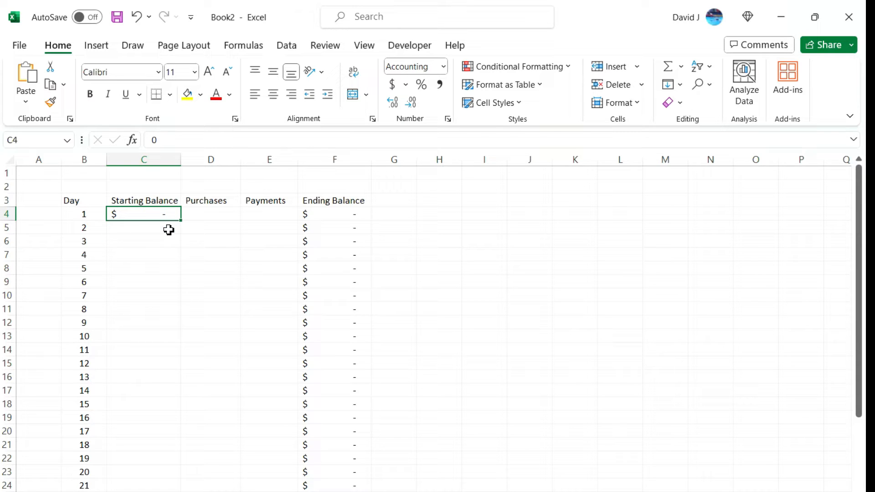
pyautogui.click(169, 230)
pyautogui.write('=')
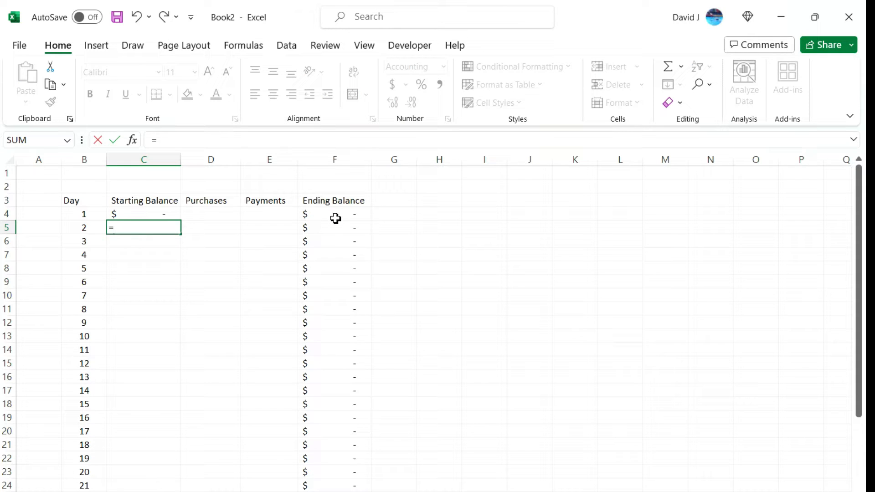
pyautogui.click(335, 217)
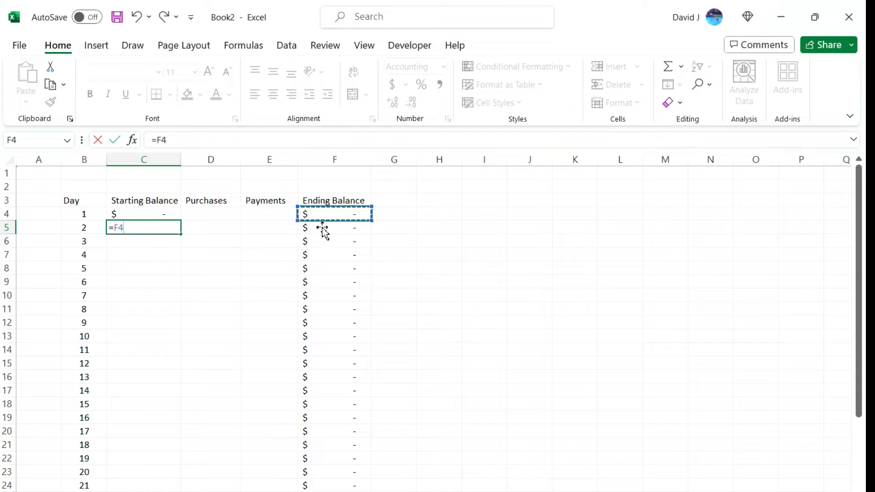
pyautogui.press('Return')
# Fill the Starting Balance formula from C5 down through day 30
pyautogui.click(175, 228)
pyautogui.doubleClick(180, 235)
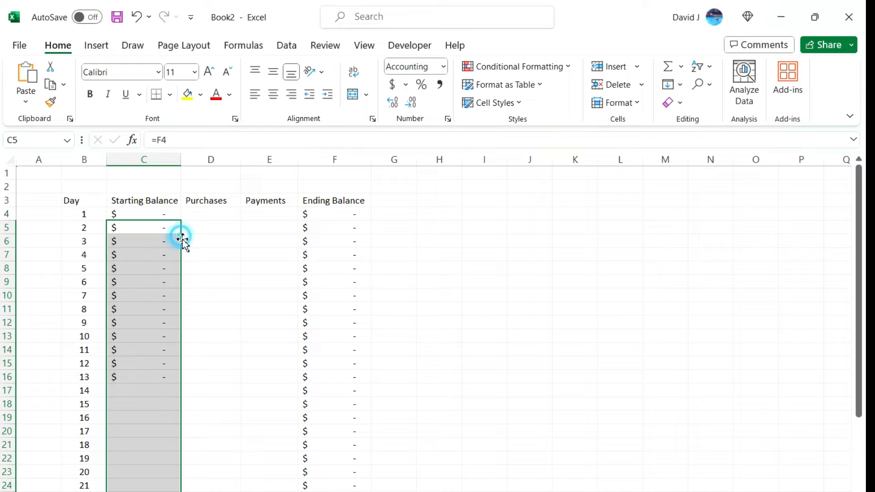
pyautogui.scroll(-5, 231, 254)
pyautogui.scroll(5, 230, 255)
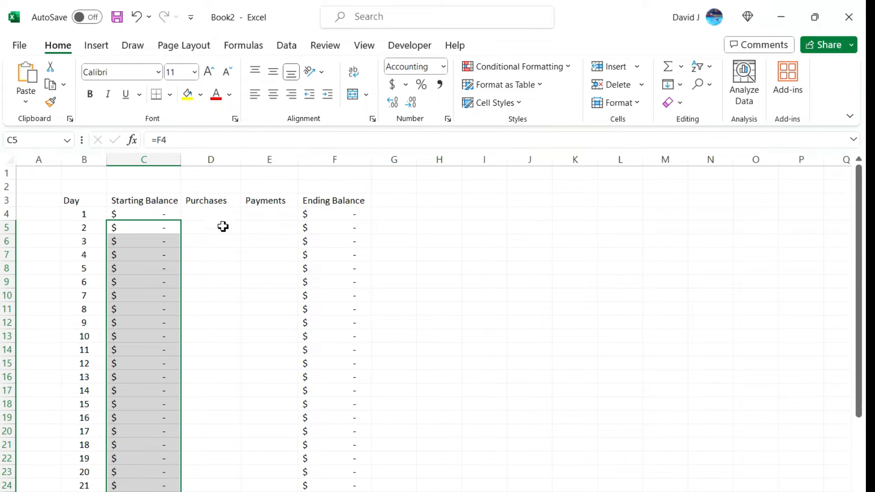
# Paste the copied purchase and payment amounts as values only, starting at D4
pyautogui.click(221, 230)
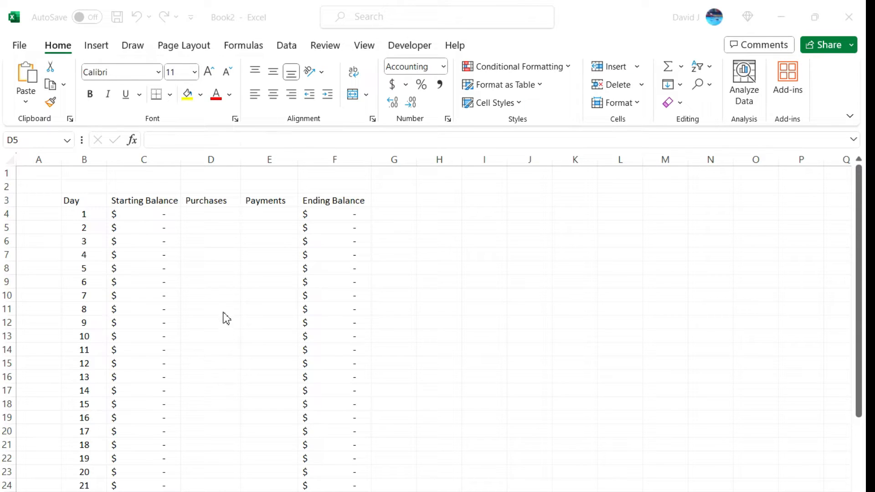
pyautogui.click(203, 226)
pyautogui.rightClick(204, 216)
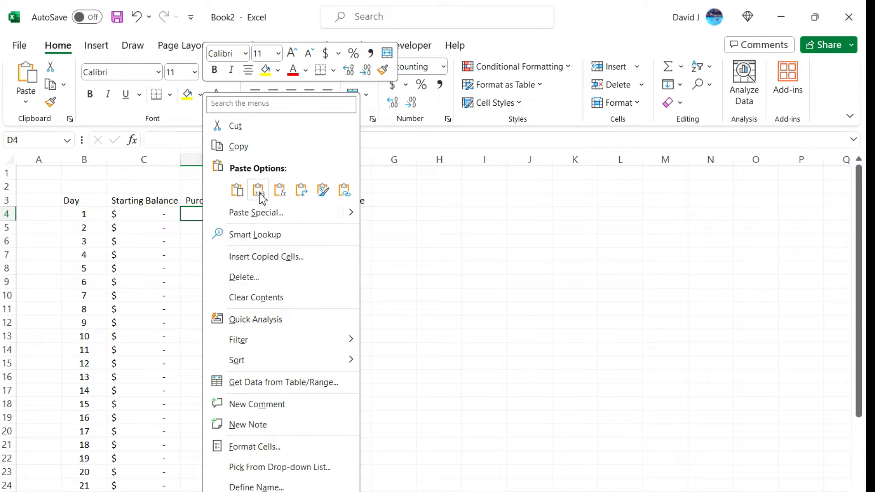
pyautogui.click(258, 190)
pyautogui.click(262, 242)
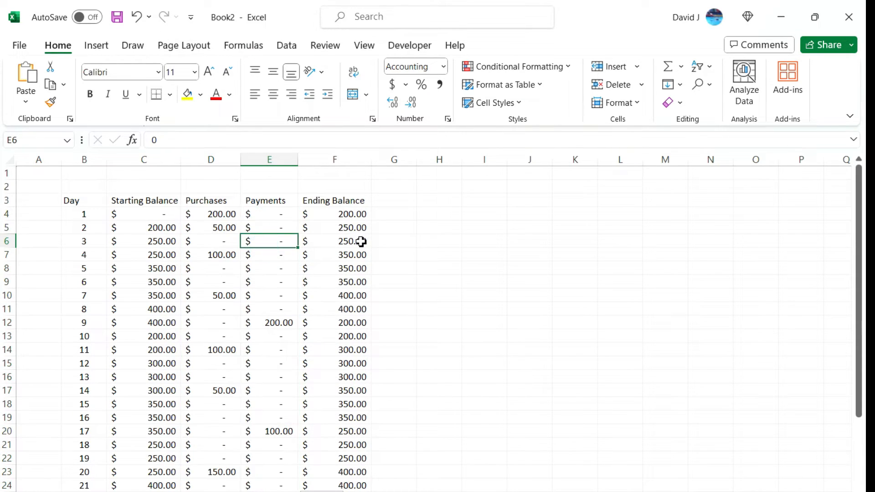
pyautogui.click(233, 216)
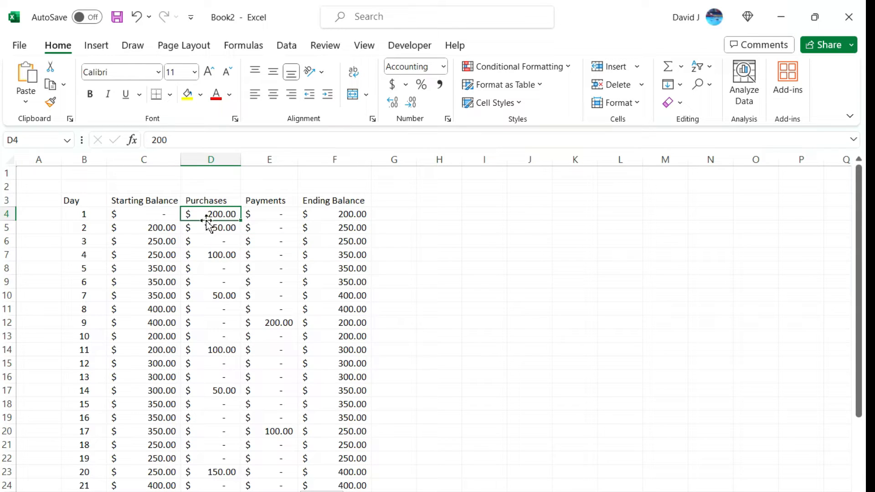
pyautogui.click(347, 214)
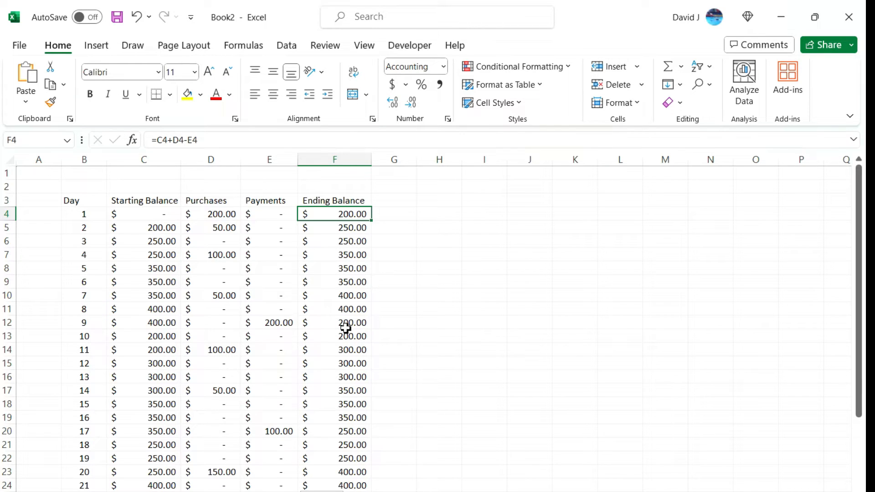
pyautogui.scroll(-5, 328, 332)
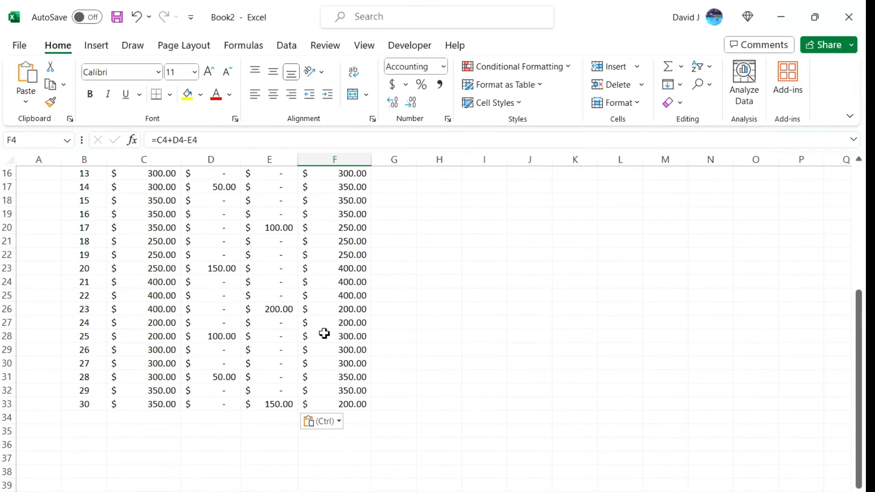
pyautogui.scroll(5, 324, 333)
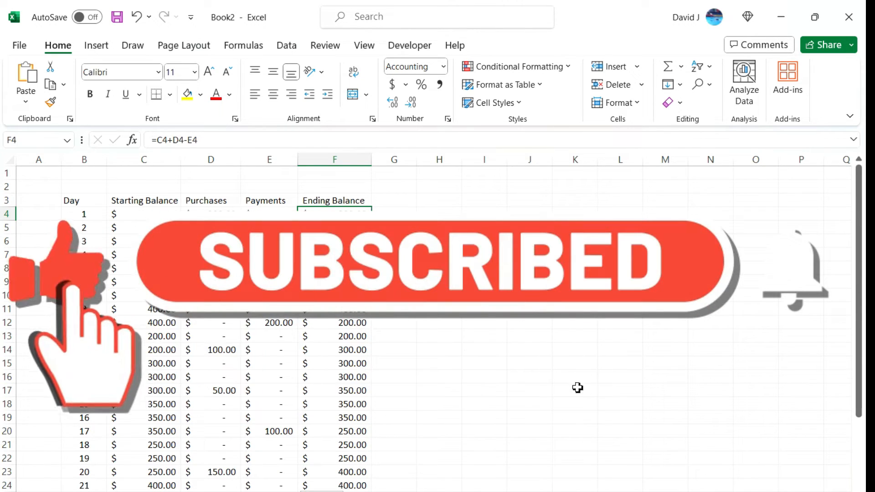
# Enter the label APR in H4 beside the balance table
pyautogui.click(439, 214)
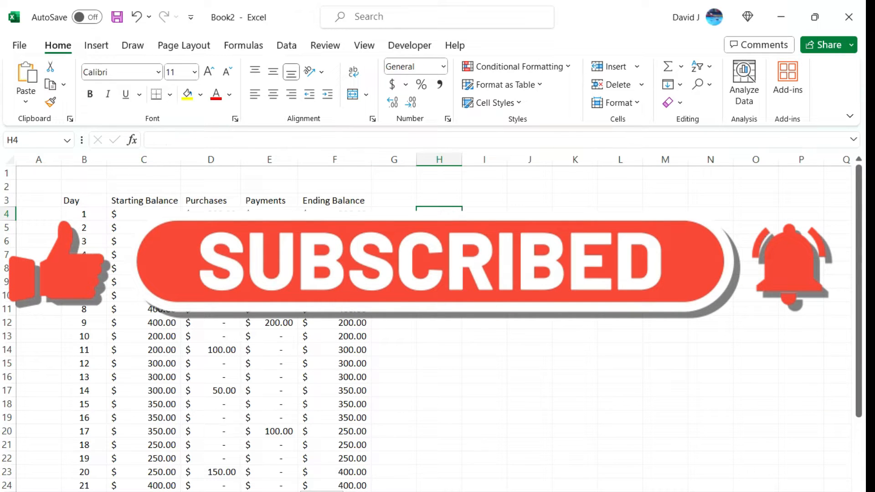
pyautogui.write('APR')
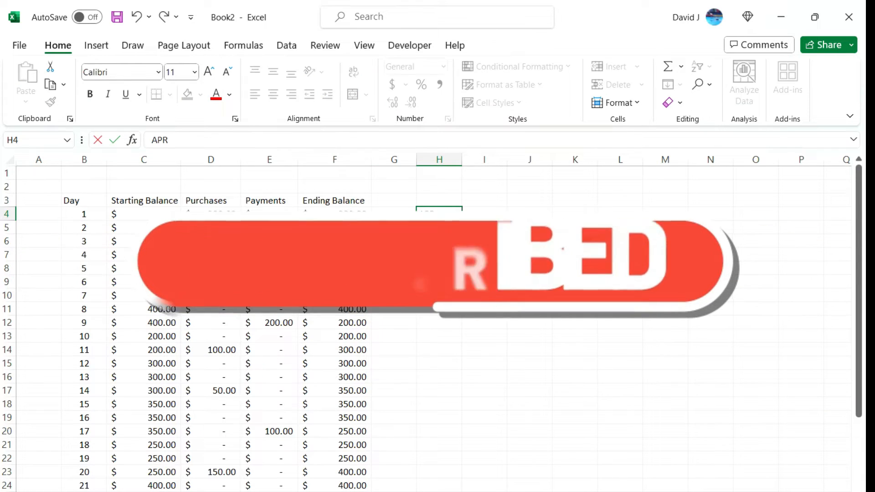
pyautogui.press('Tab')
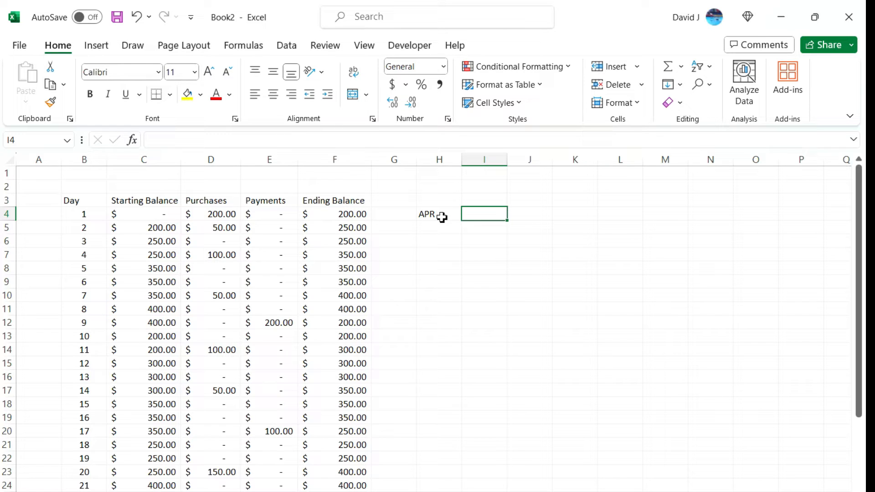
# Give the APR input cell I4 a yellow fill and outside borders
pyautogui.click(187, 95)
pyautogui.click(170, 94)
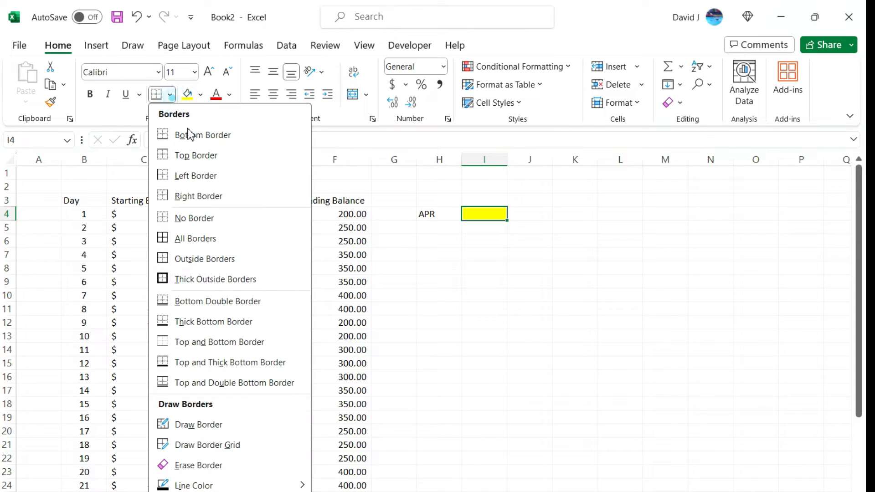
pyautogui.click(226, 258)
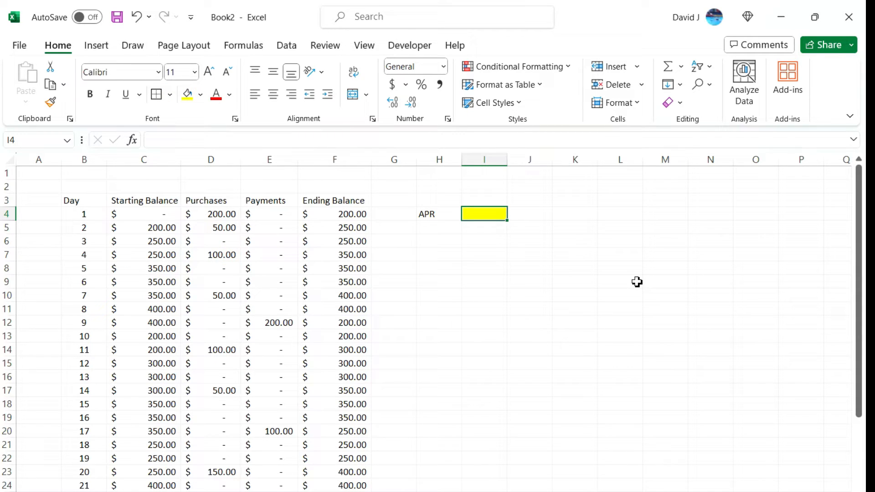
# Enter 17% as the APR in I4 and center it in the cell
pyautogui.write('17')
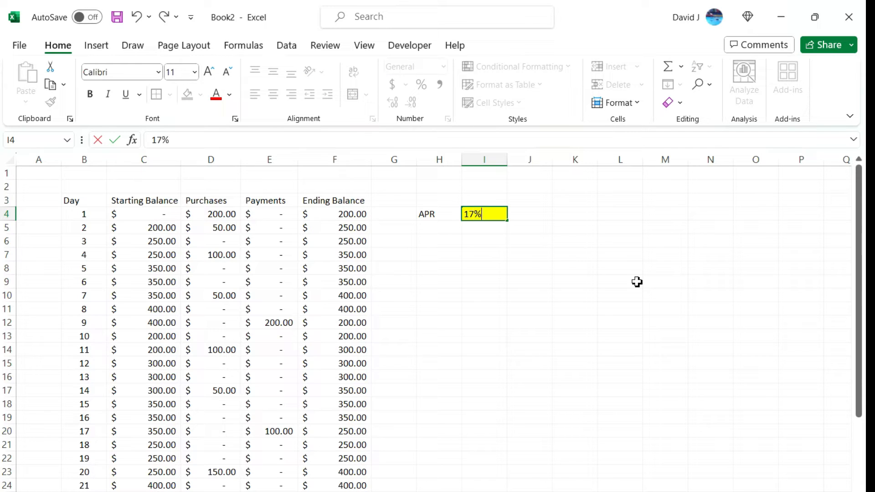
pyautogui.write('%')
pyautogui.press('Return')
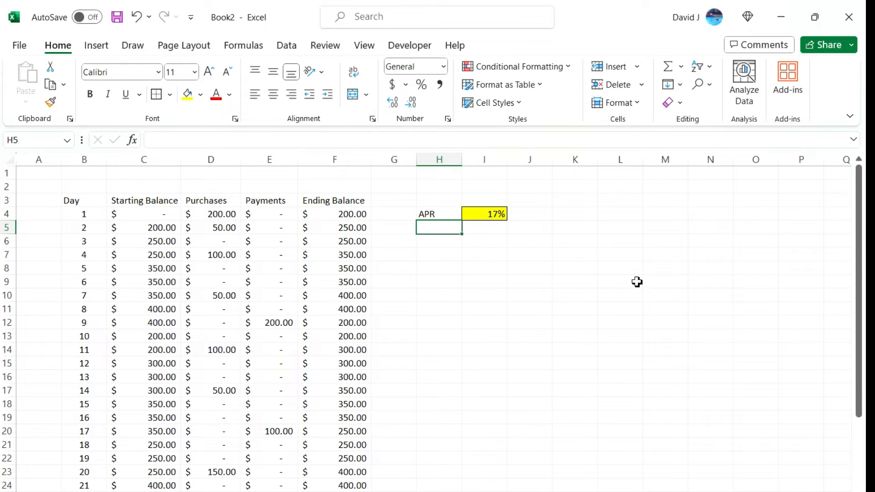
pyautogui.click(495, 220)
pyautogui.click(272, 94)
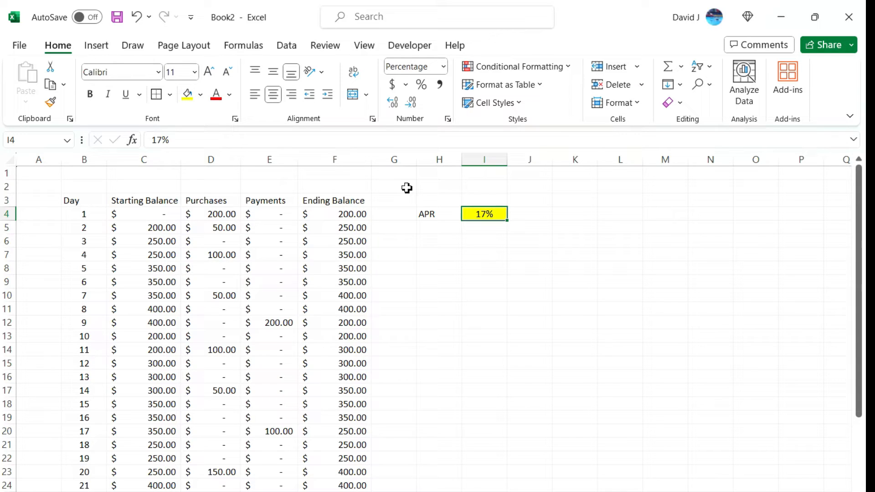
# Label H6 as DPR and calculate the daily rate in I6 with =I4/365
pyautogui.click(440, 240)
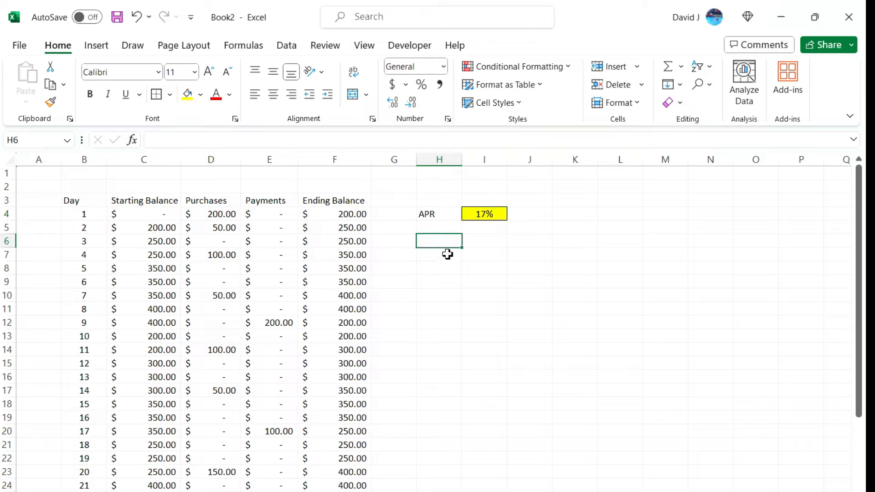
pyautogui.write('DPR')
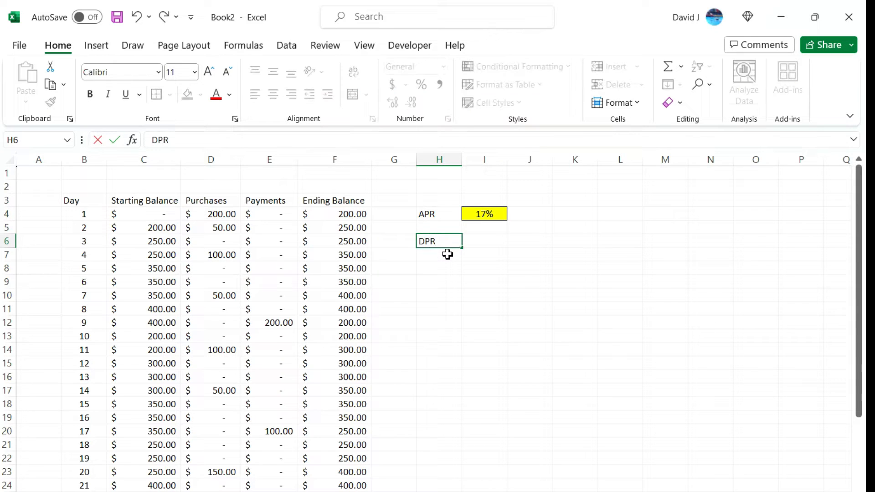
pyautogui.press('Tab')
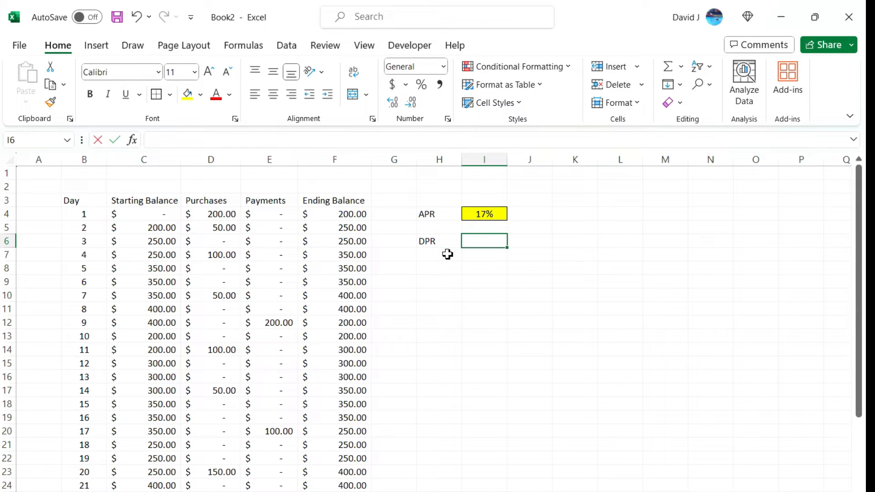
pyautogui.write('=')
pyautogui.click(495, 212)
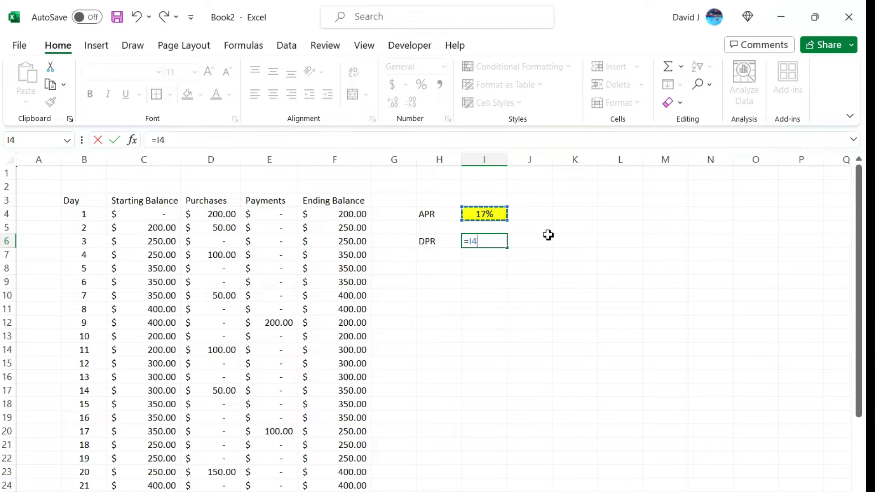
pyautogui.write('/365')
pyautogui.press('Return')
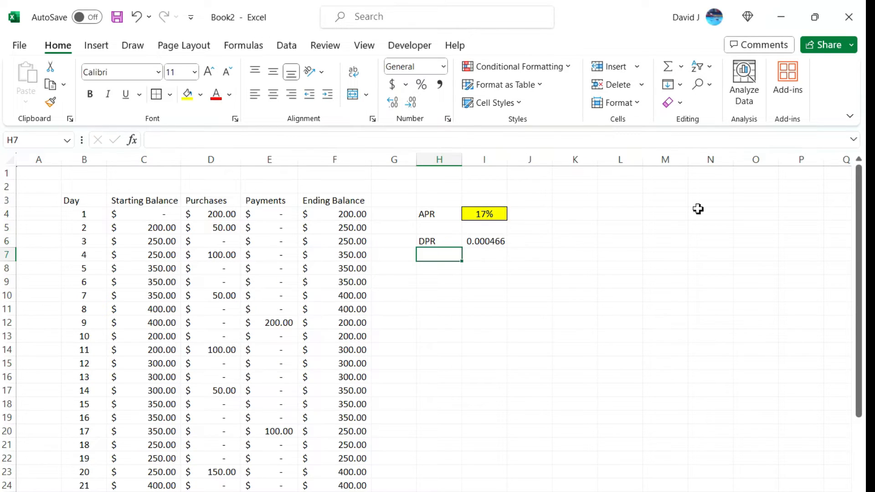
# Format the DPR in I6 as a centered percentage with three decimal places
pyautogui.click(479, 241)
pyautogui.click(421, 87)
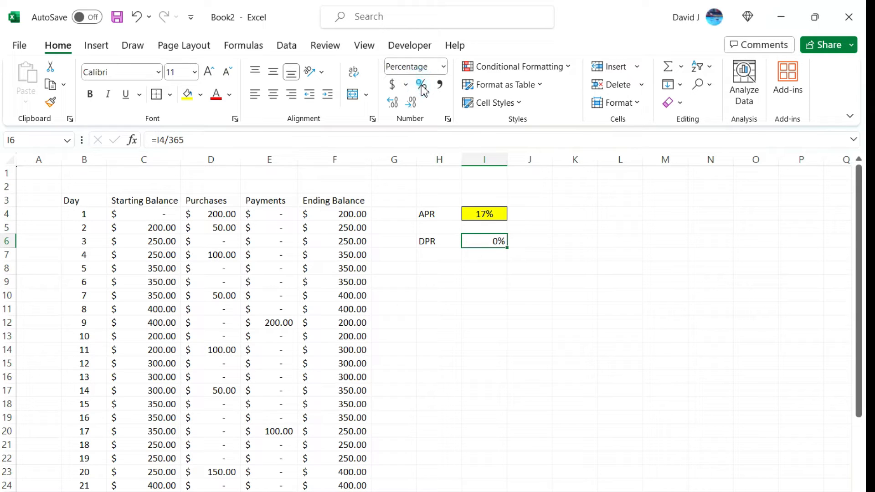
pyautogui.click(396, 103)
pyautogui.click(399, 105)
pyautogui.click(273, 94)
pyautogui.click(393, 102)
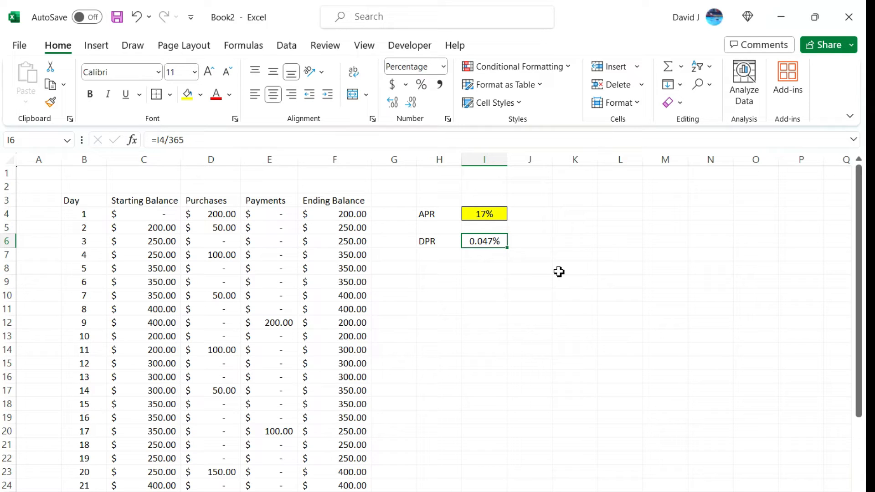
# Label H7 as ADB and average the Ending Balance column in I7 with =AVERAGE(F:F)
pyautogui.click(450, 254)
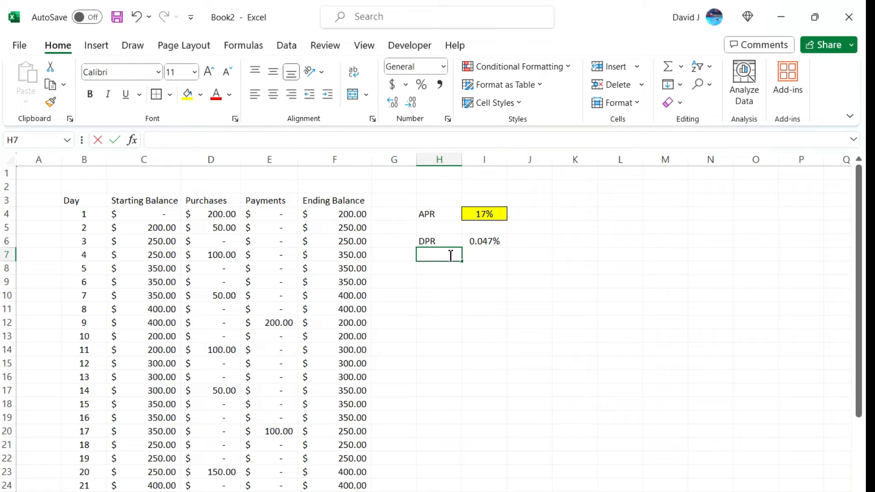
pyautogui.write('ADB')
pyautogui.press('Tab')
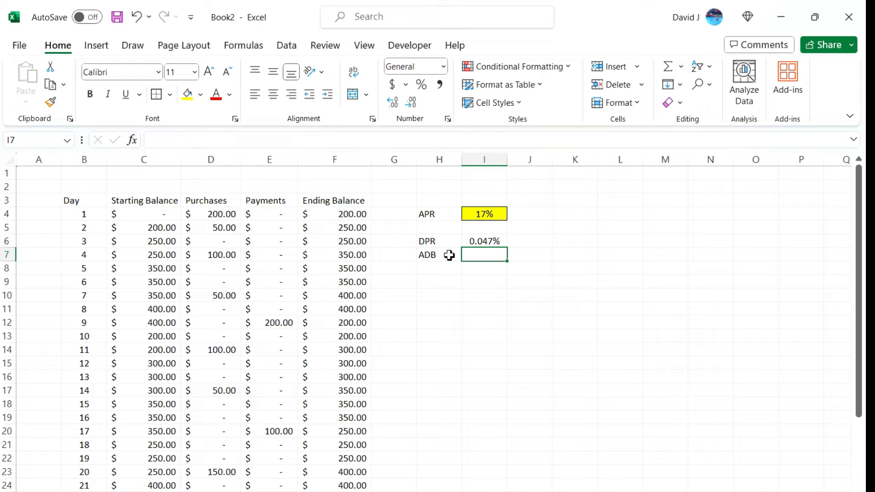
pyautogui.write('=aver')
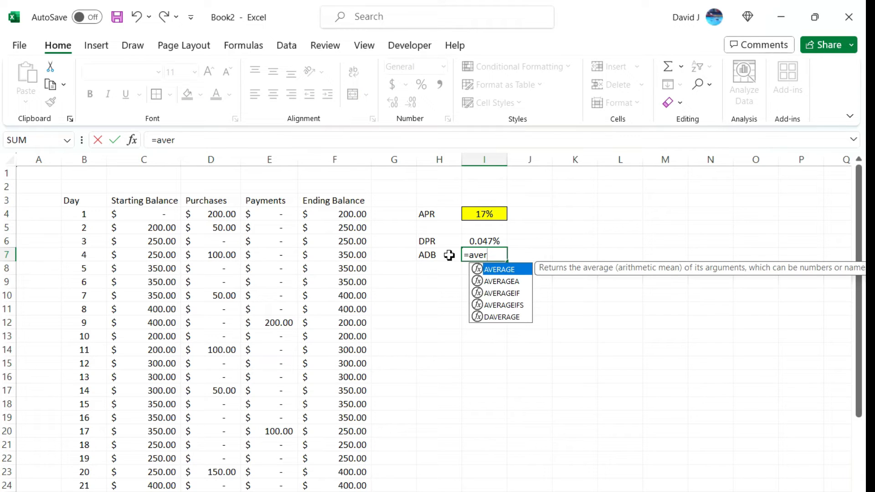
pyautogui.press('Tab')
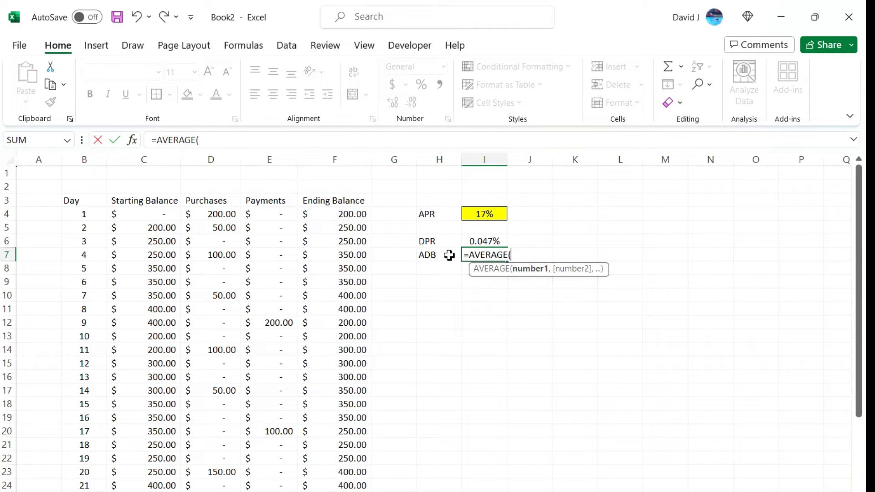
pyautogui.click(334, 160)
pyautogui.scroll(-6, 370, 274)
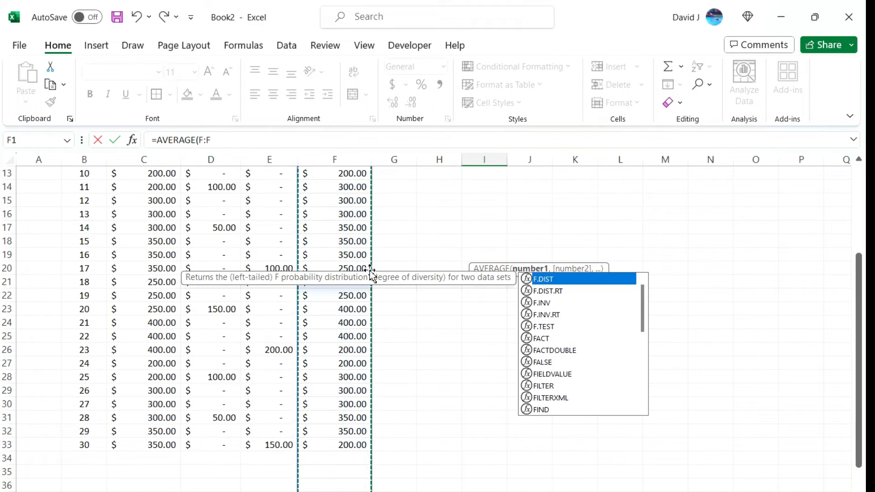
pyautogui.scroll(6, 363, 379)
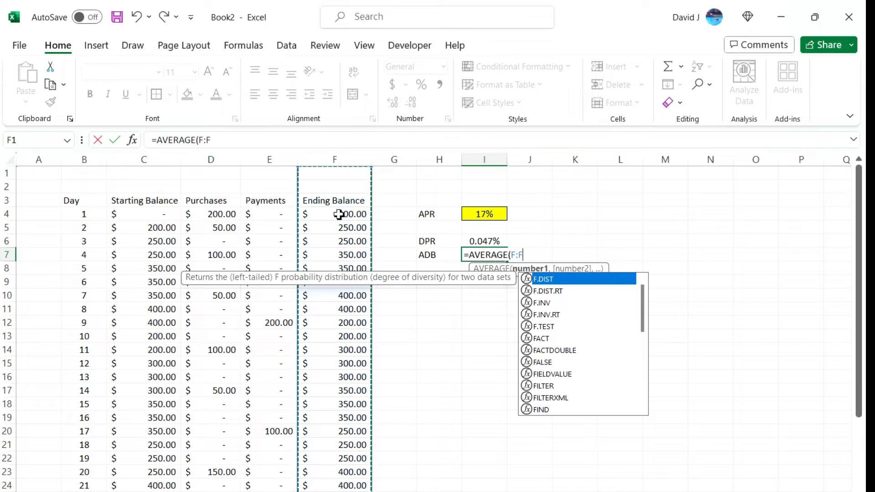
pyautogui.press('Return')
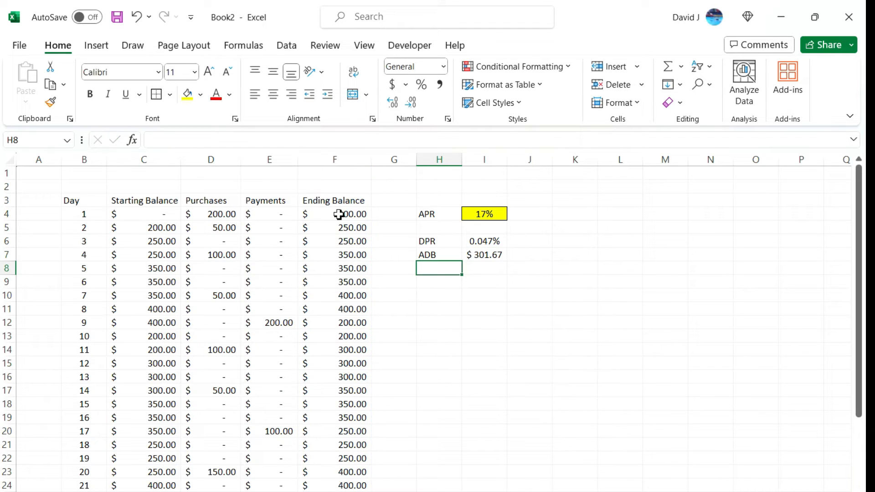
pyautogui.click(495, 256)
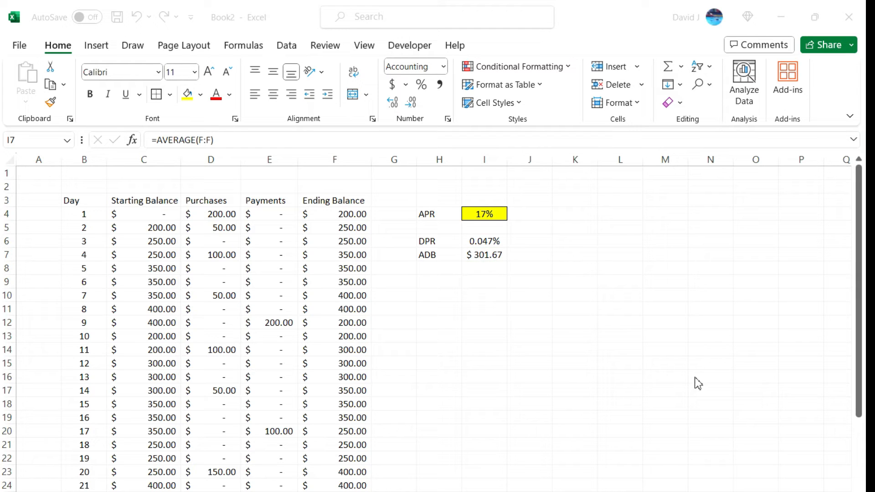
# Enter the label Daily Interest in H9 and autofit column H to it
pyautogui.click(478, 294)
pyautogui.click(454, 286)
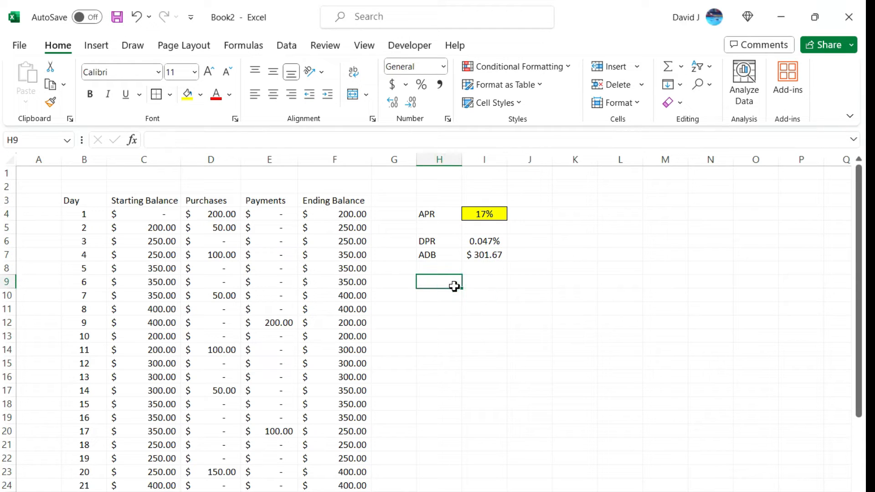
pyautogui.write('Da')
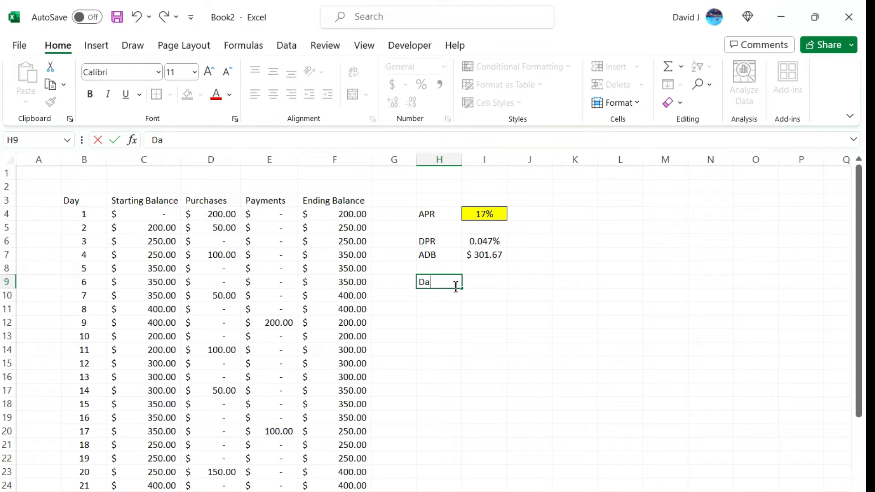
pyautogui.write('ily Interest')
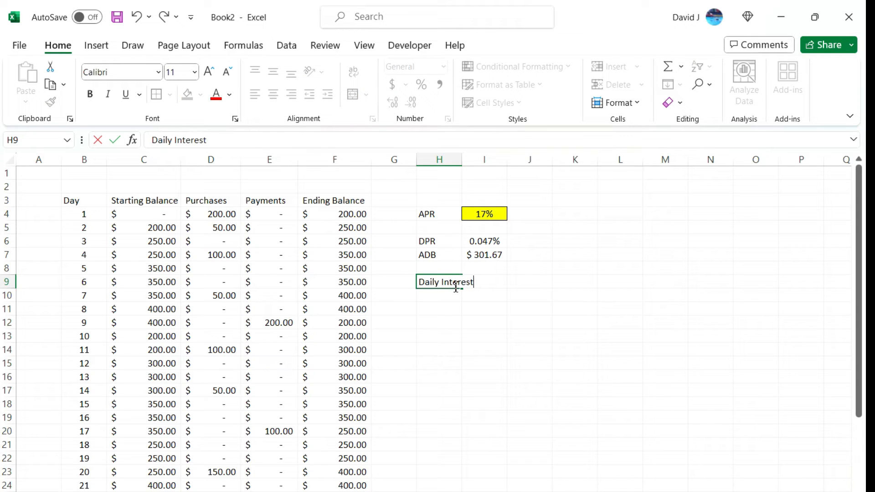
pyautogui.press('Tab')
pyautogui.doubleClick(463, 155)
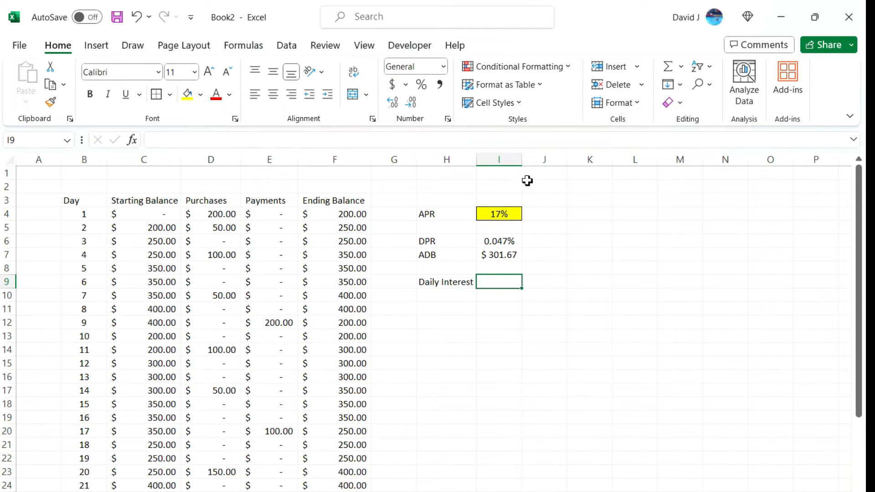
# Calculate the daily interest in I9 by multiplying DPR by ADB with =I6*I7
pyautogui.write('=')
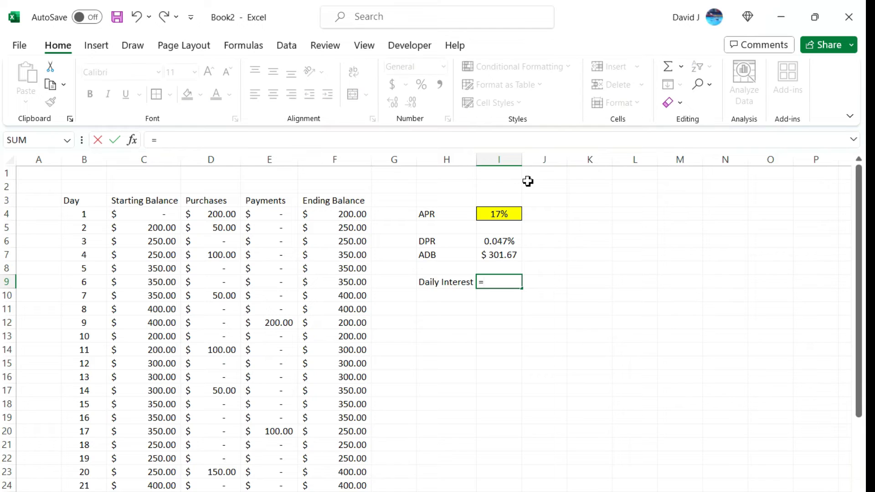
pyautogui.click(514, 242)
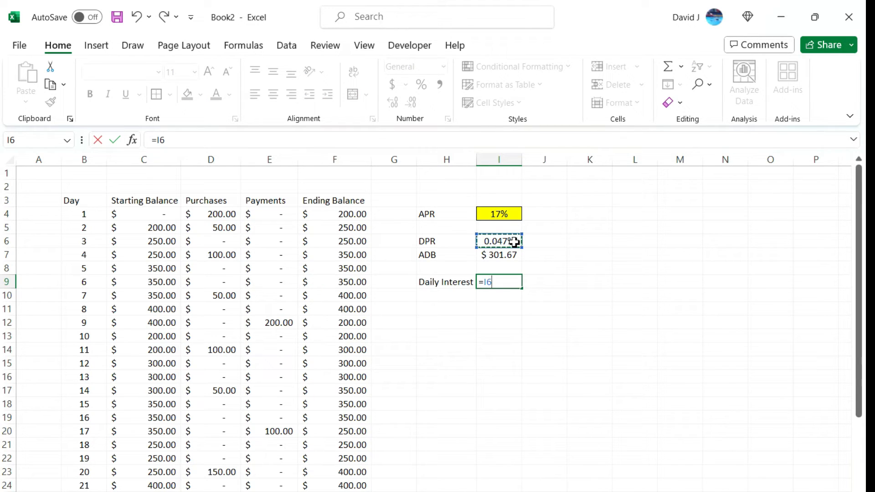
pyautogui.write('*')
pyautogui.click(509, 258)
pyautogui.press('Return')
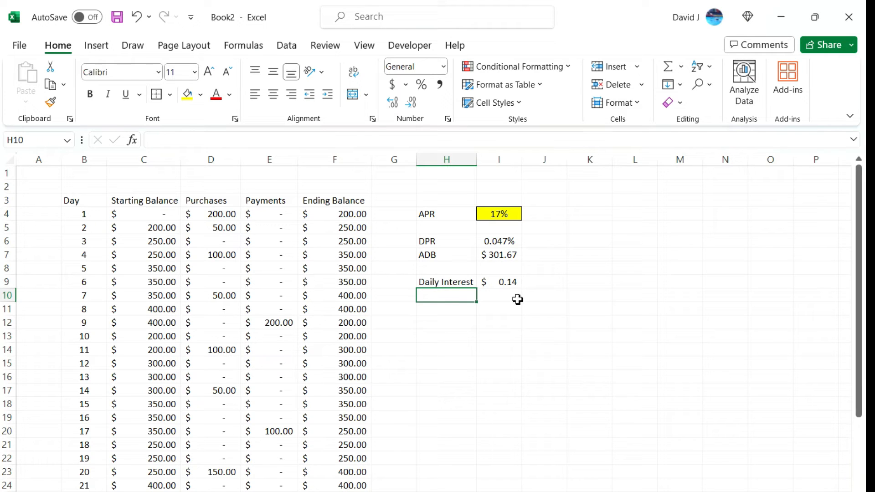
# Show the daily interest in I9 with four decimal places and widen column I slightly
pyautogui.click(512, 283)
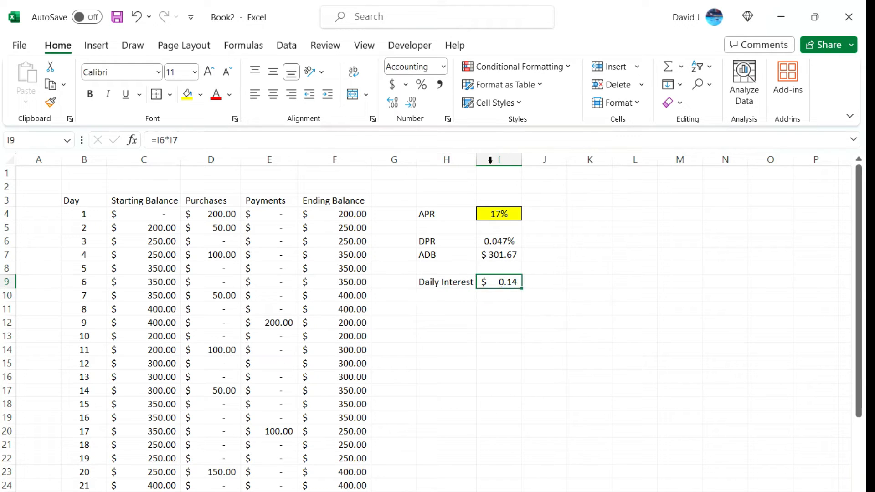
pyautogui.click(395, 104)
pyautogui.click(394, 104)
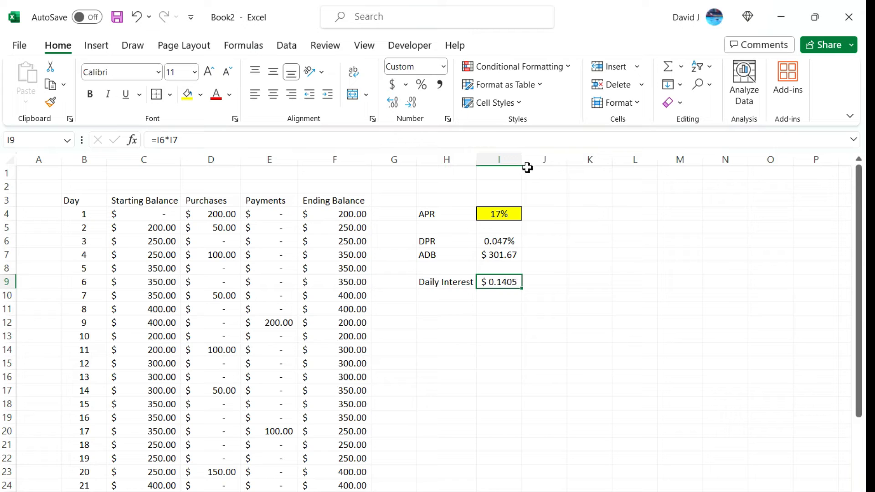
pyautogui.moveTo(522, 159); pyautogui.dragTo(535, 159)
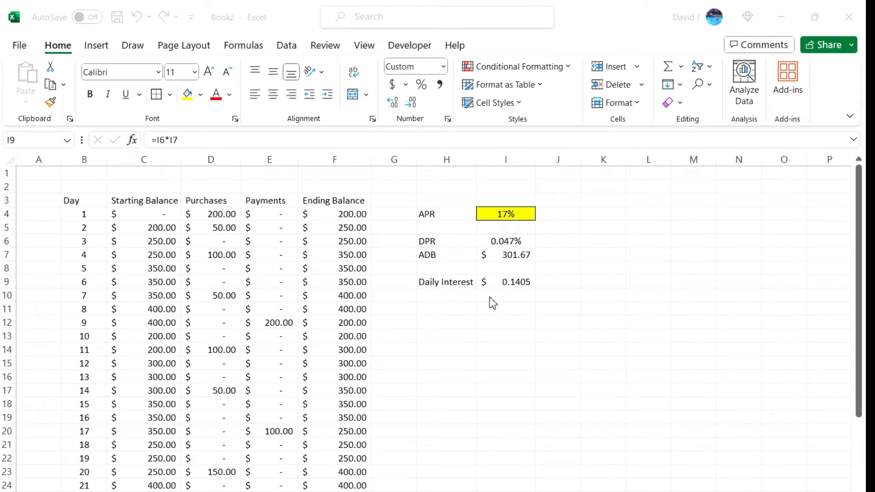
# Enter the label Monthly Interest in H10 and autofit column H to it
pyautogui.click(458, 300)
pyautogui.click(457, 301)
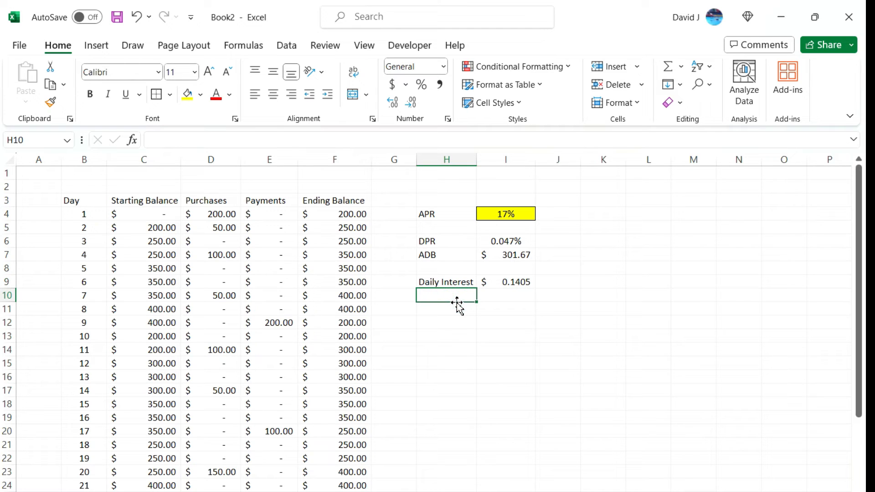
pyautogui.write('Monthly Interest')
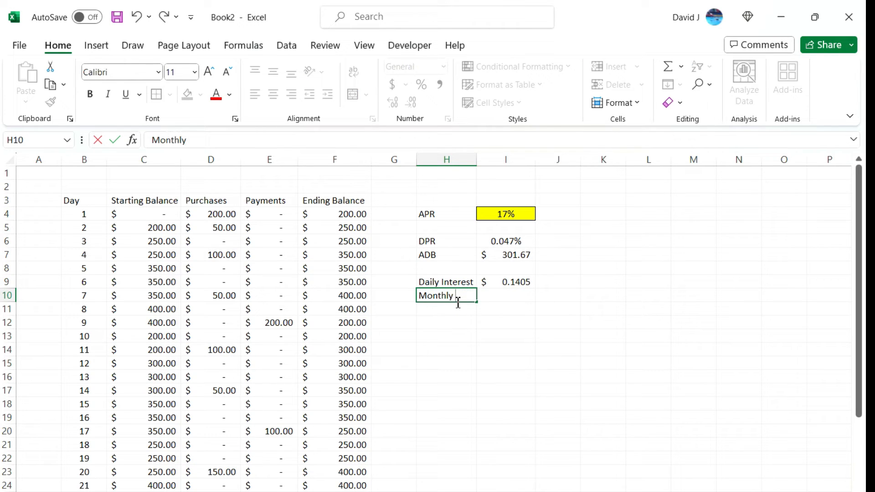
pyautogui.press('Return')
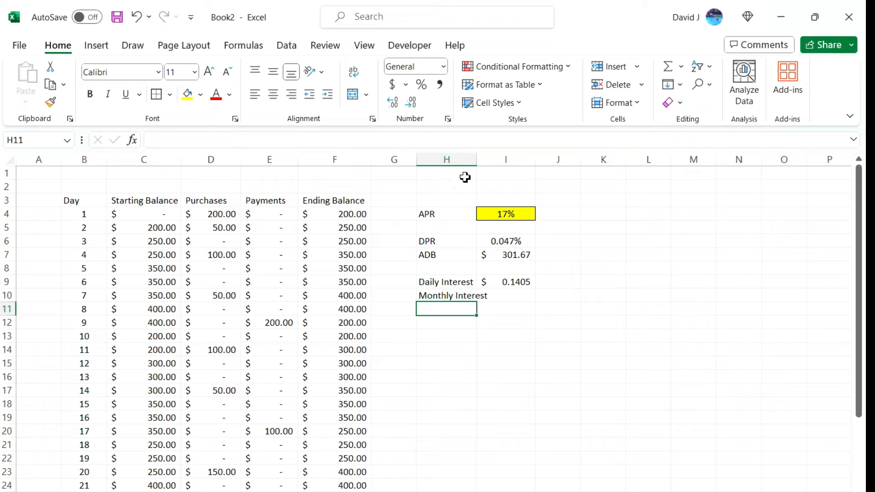
pyautogui.doubleClick(477, 159)
# Enter =MAX(B:B) in the Monthly Interest cell I10 to get the number of days in the table
pyautogui.click(534, 298)
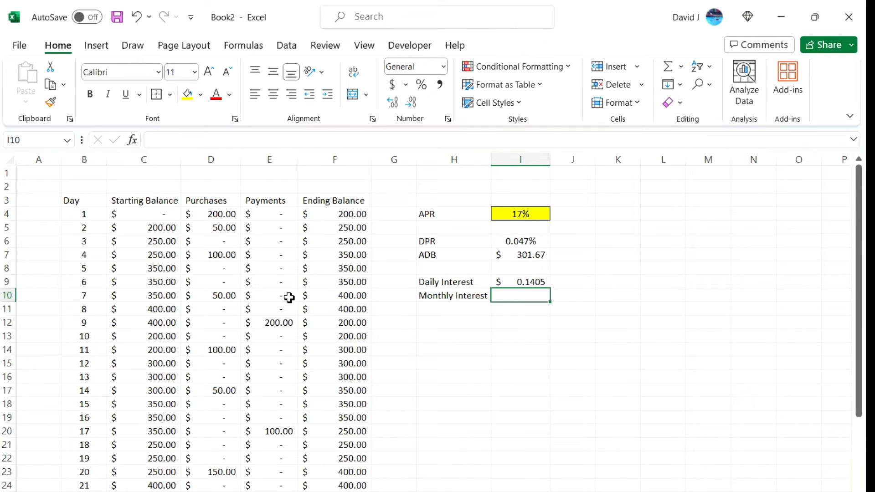
pyautogui.scroll(-5, 121, 292)
pyautogui.scroll(5, 226, 335)
pyautogui.write('=max')
pyautogui.press('Tab')
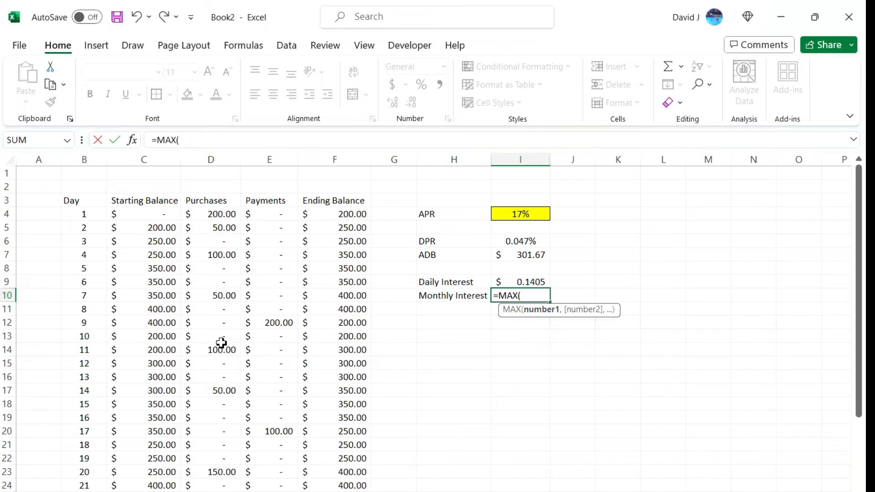
pyautogui.click(96, 162)
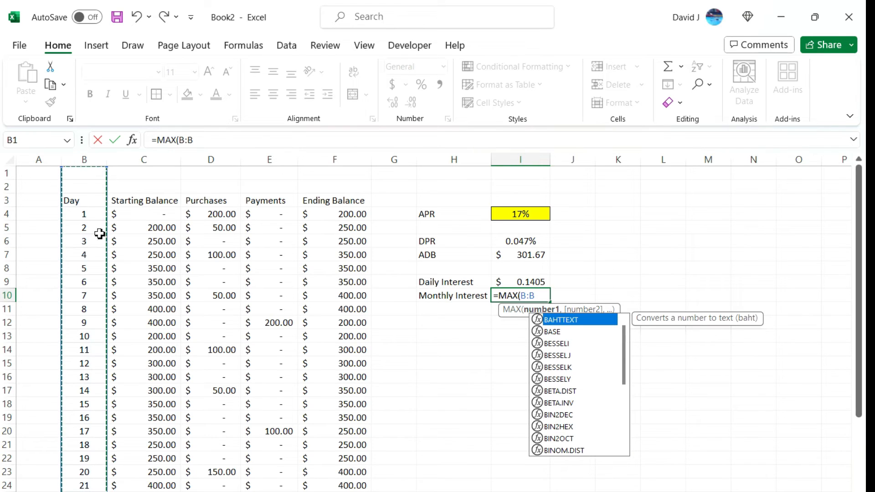
pyautogui.scroll(-5, 96, 246)
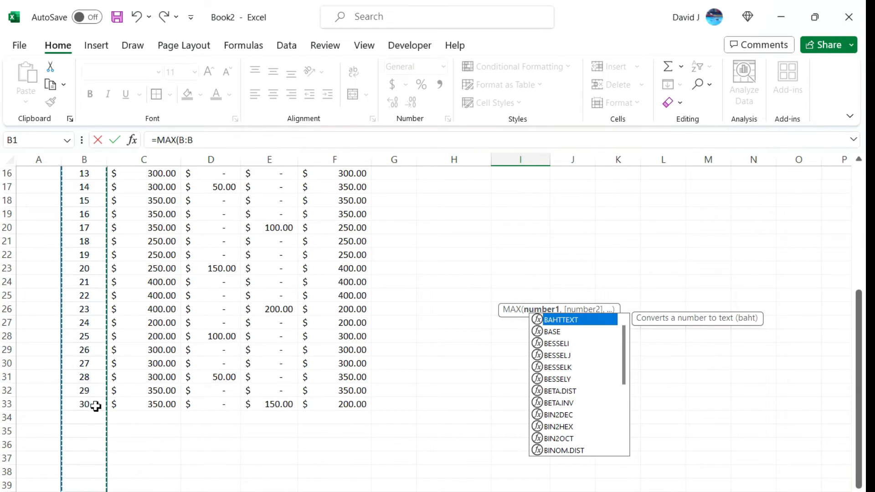
pyautogui.press('Return')
pyautogui.scroll(5, 95, 404)
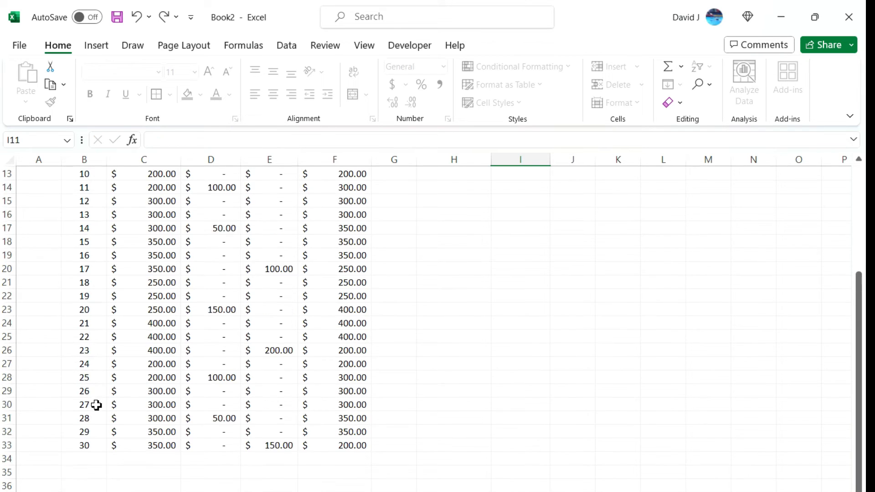
# Extend the Monthly Interest formula in I10 to =MAX(B:B)*I9 so the day count is multiplied by the daily interest
pyautogui.click(513, 295)
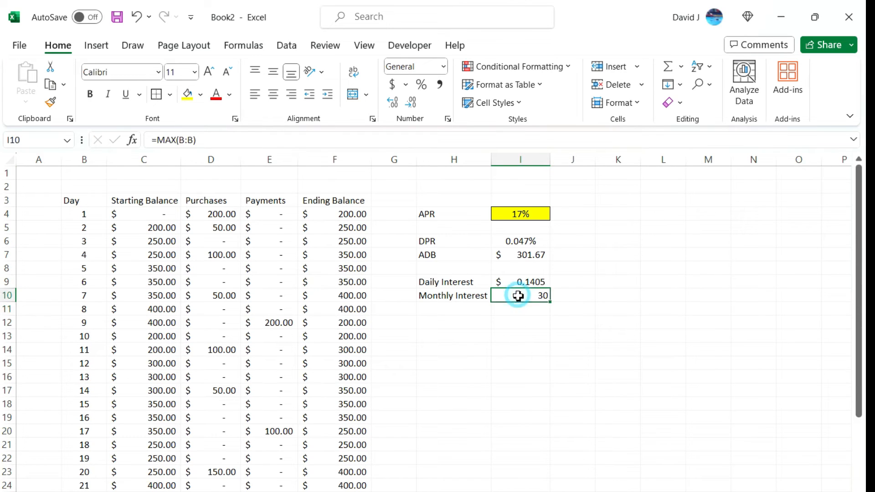
pyautogui.click(248, 140)
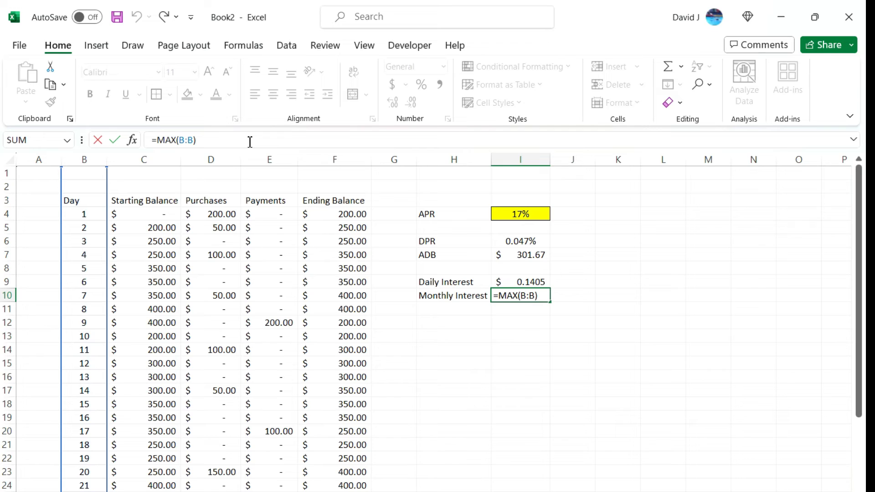
pyautogui.write('*')
pyautogui.click(520, 281)
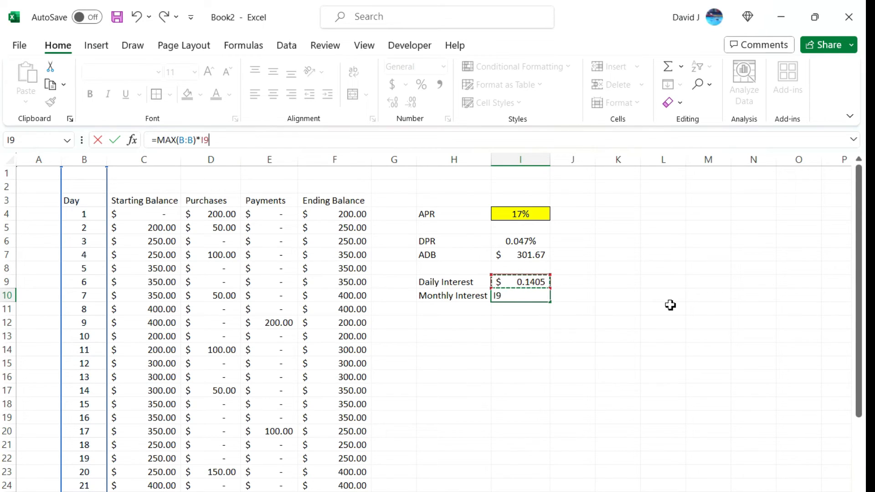
pyautogui.press('Return')
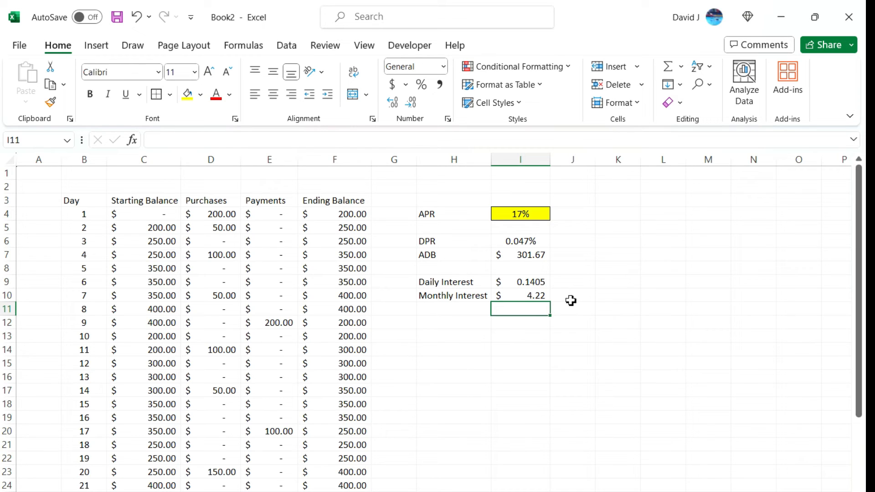
pyautogui.click(528, 256)
pyautogui.click(546, 243)
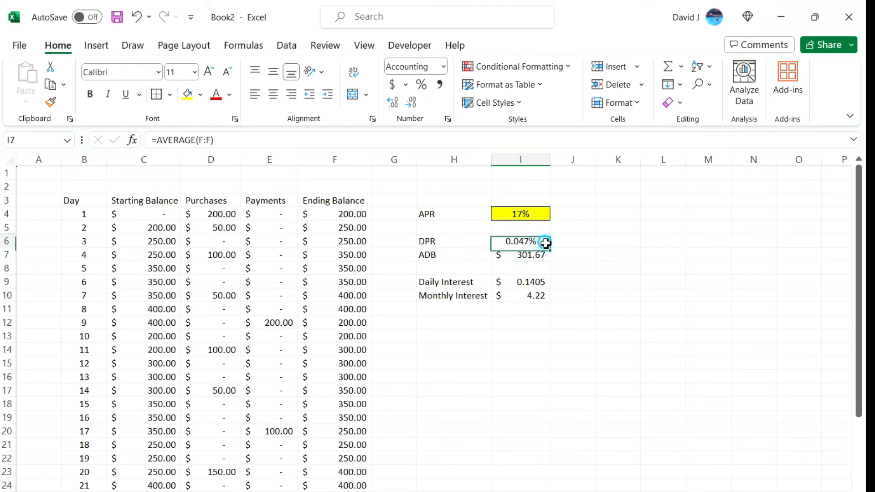
pyautogui.click(542, 296)
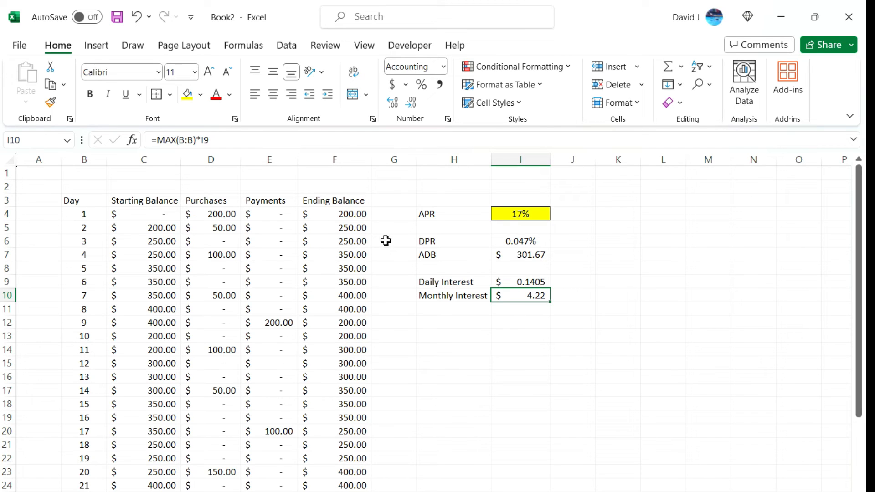
# Set the day 1 starting balance in C4 to 5000
pyautogui.click(158, 218)
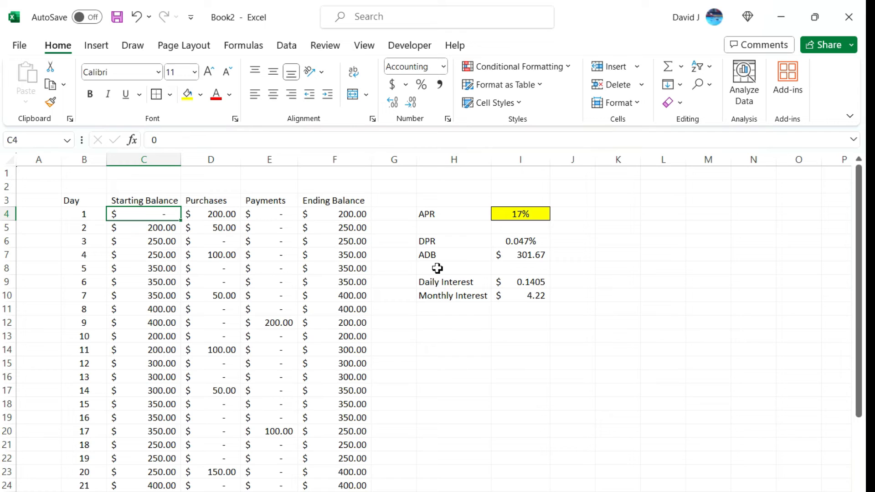
pyautogui.write('5000')
pyautogui.press('Return')
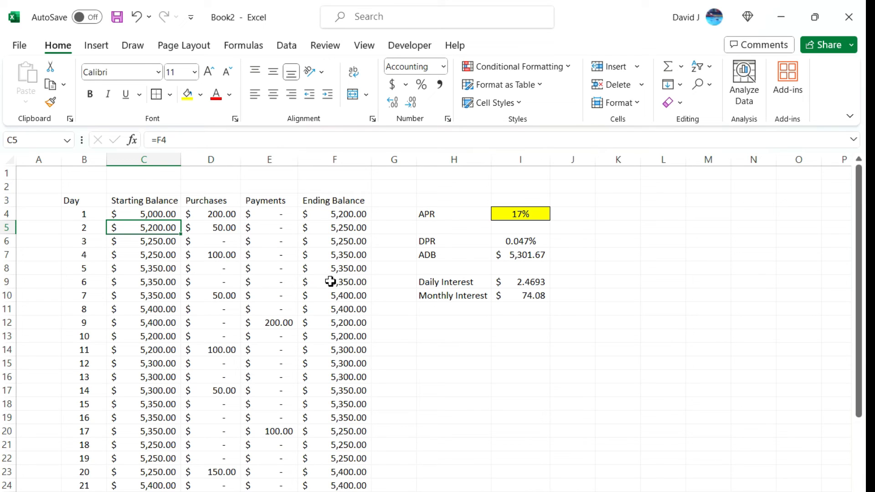
# Review the APR value and the formulas behind DPR, ADB, Daily Interest and Monthly Interest in column I
pyautogui.click(499, 217)
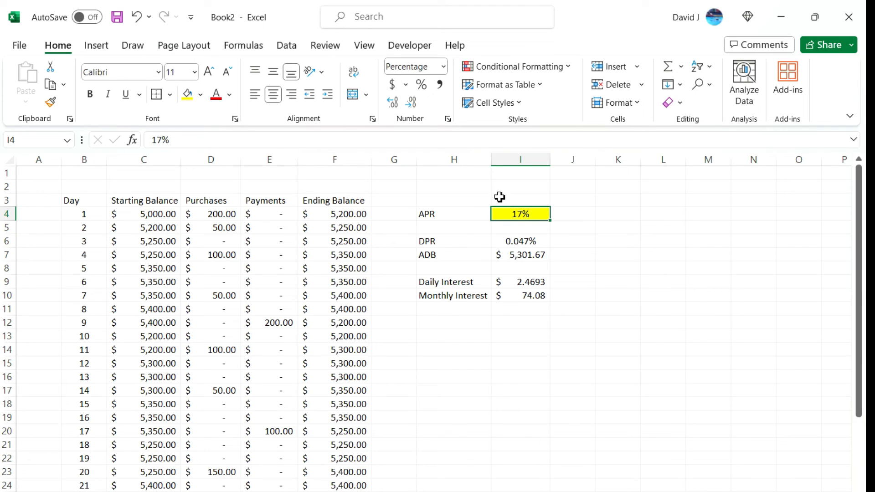
pyautogui.click(525, 241)
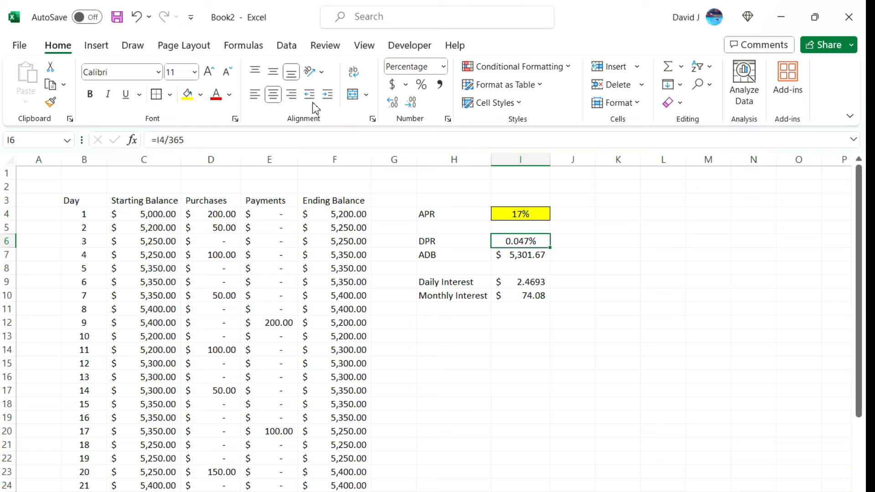
pyautogui.click(519, 252)
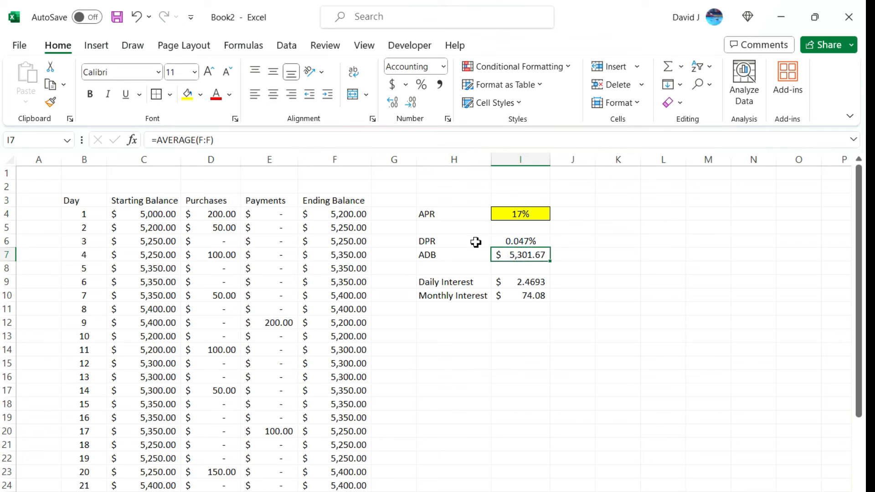
pyautogui.click(526, 284)
pyautogui.click(527, 296)
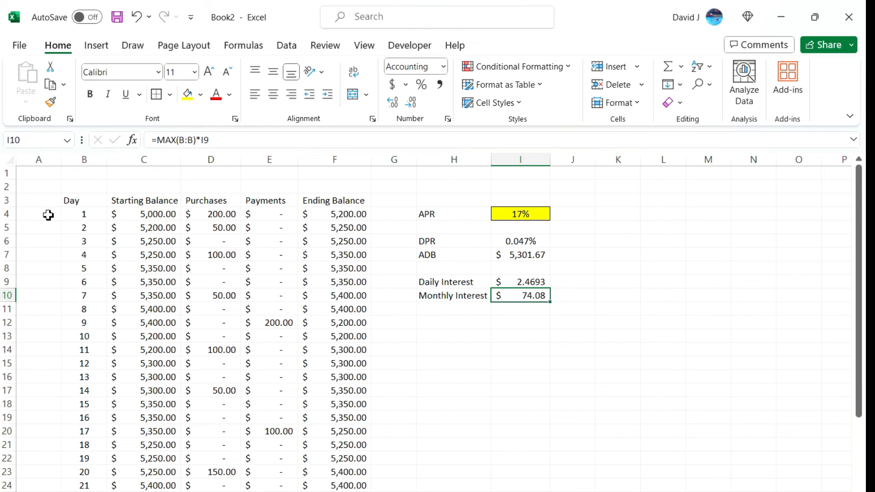
# Increase the row height of header row 3 to roughly double
pyautogui.click(5, 201)
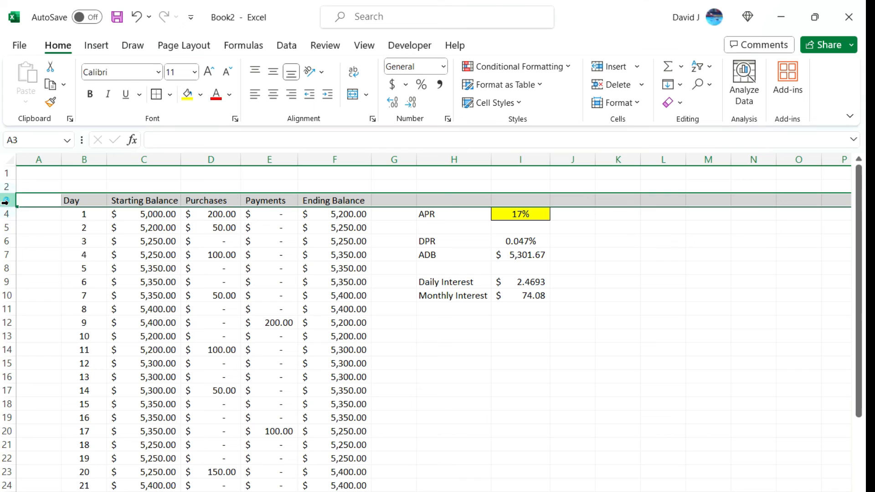
pyautogui.rightClick(6, 200)
pyautogui.click(87, 424)
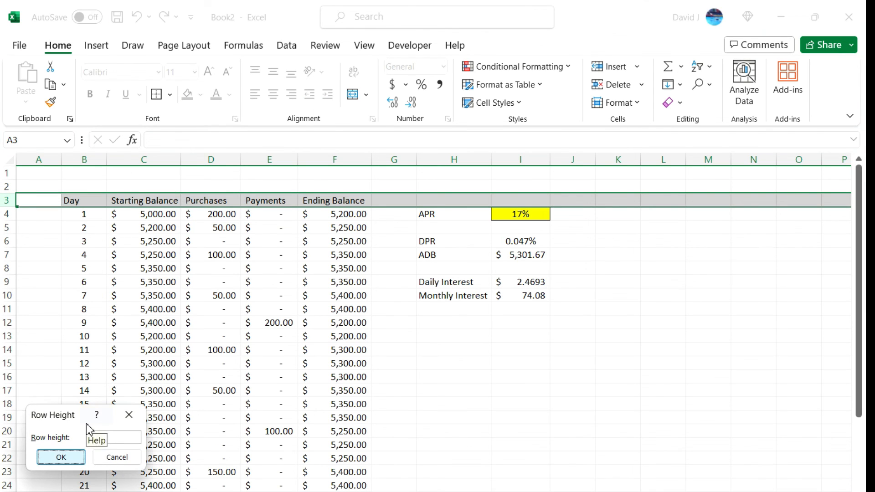
pyautogui.click(62, 456)
# Fill the header cells B3:F3 with the lightest grey and center their text horizontally and vertically
pyautogui.moveTo(81, 206); pyautogui.dragTo(313, 211)
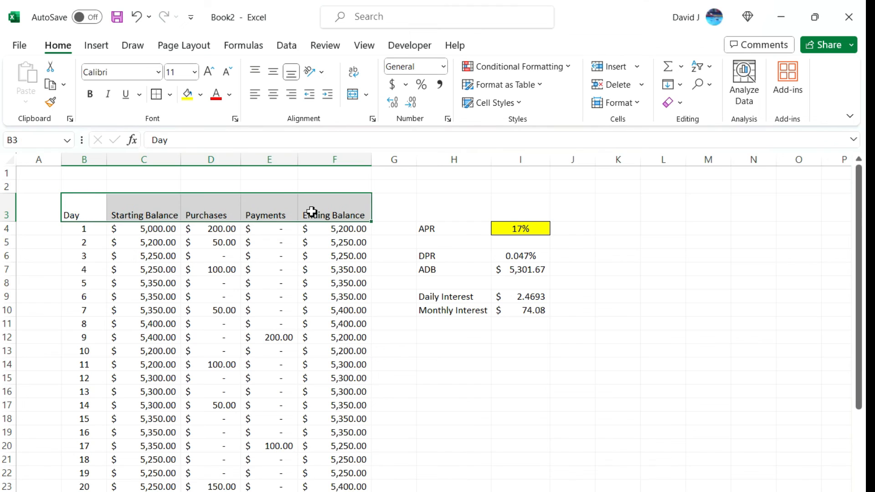
pyautogui.click(200, 94)
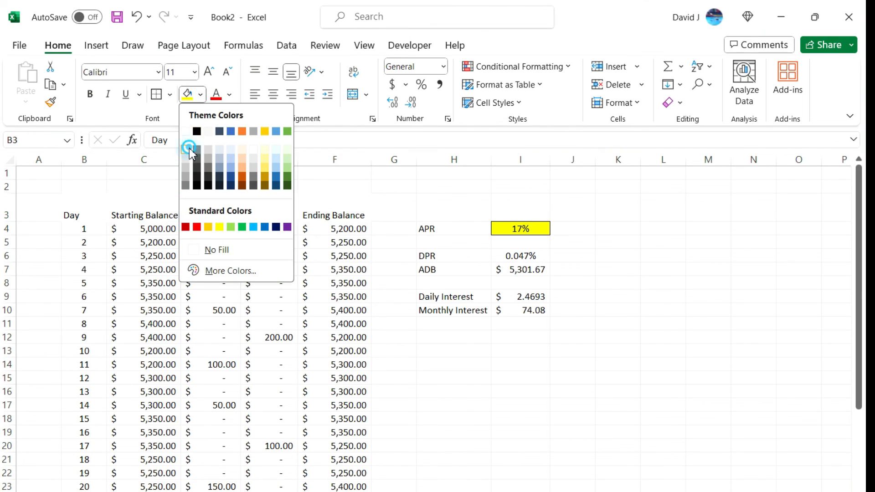
pyautogui.click(191, 146)
pyautogui.click(273, 95)
pyautogui.click(271, 73)
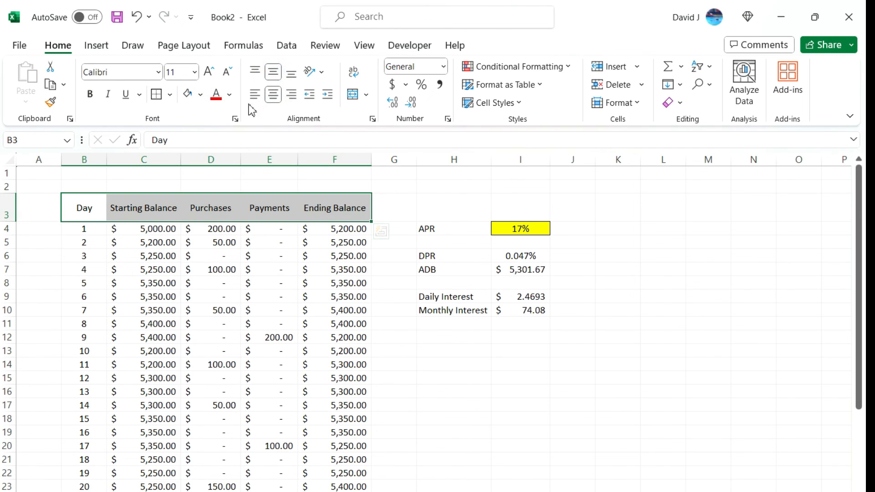
# Apply All Borders to the 30-day table data in B4:F33
pyautogui.click(88, 229)
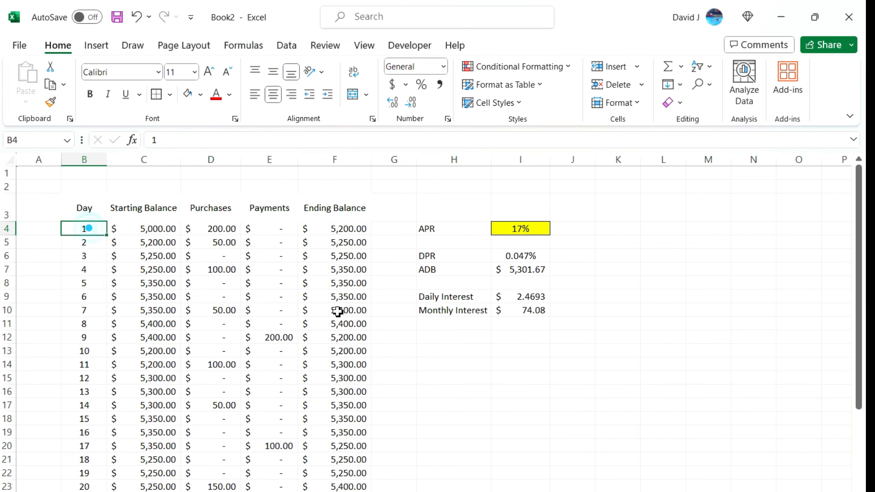
pyautogui.scroll(-7, 332, 312)
pyautogui.keyDown('shift'); pyautogui.click(347, 337); pyautogui.keyUp('shift')
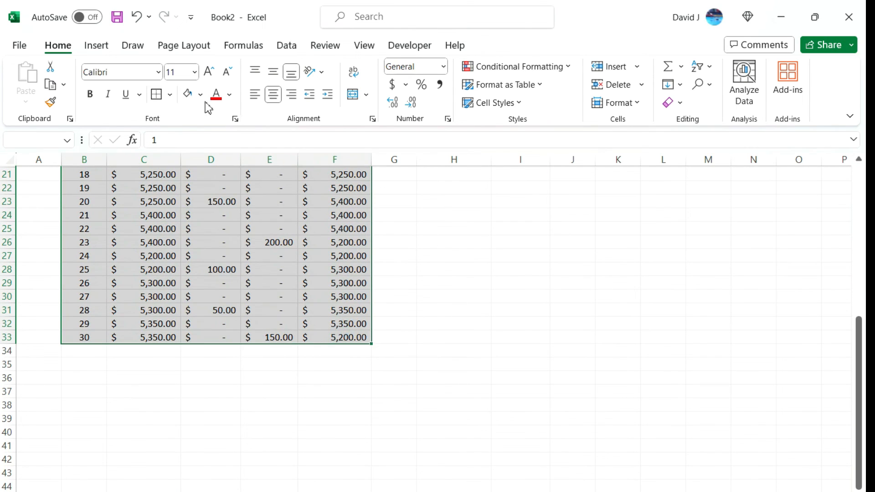
pyautogui.click(170, 94)
pyautogui.click(232, 234)
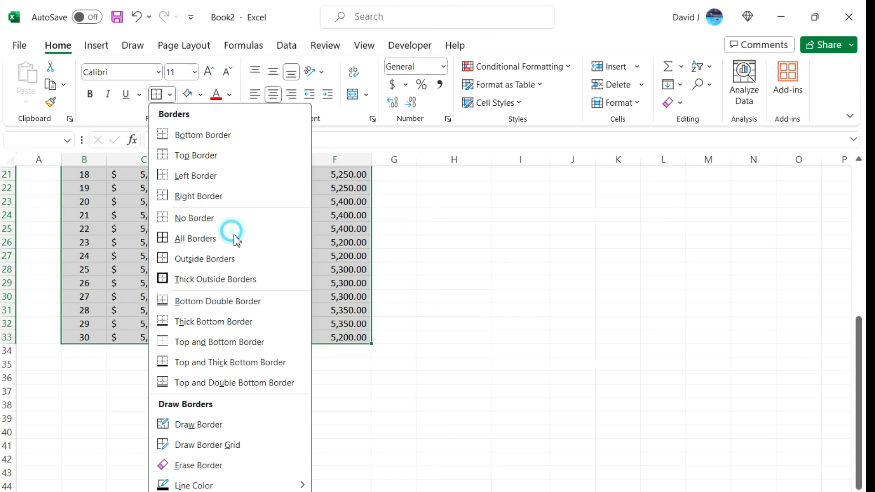
# Apply Outside Borders to the header cells B3:F3
pyautogui.scroll(7, 250, 254)
pyautogui.click(93, 208)
pyautogui.moveTo(94, 208); pyautogui.dragTo(308, 202)
pyautogui.click(169, 94)
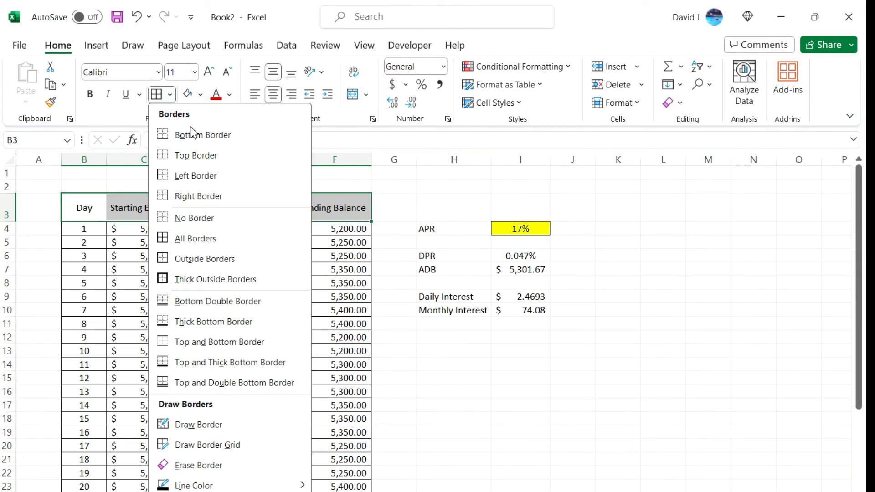
pyautogui.click(218, 263)
# Enter the title Credit Card Interest Calculator in B1
pyautogui.click(85, 172)
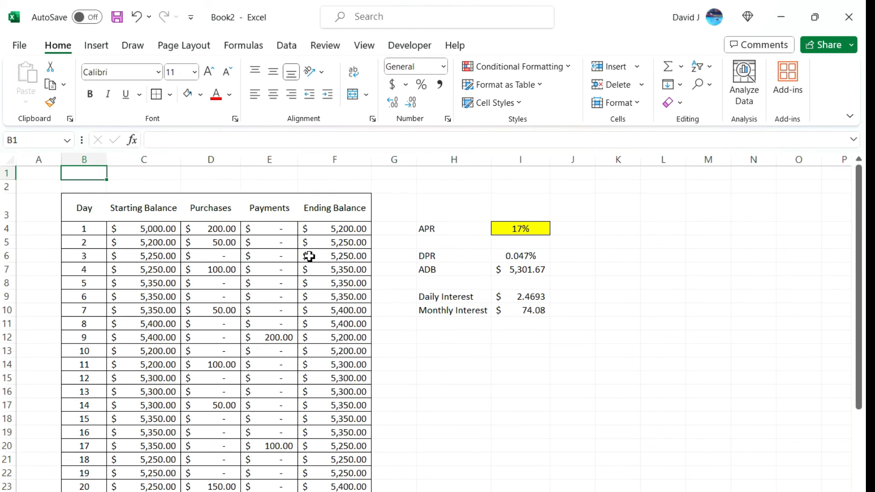
pyautogui.write('Cre')
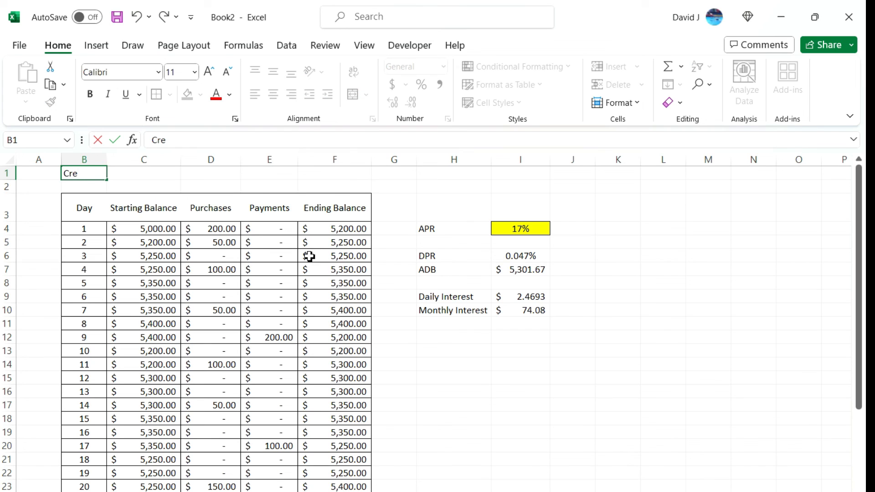
pyautogui.write('dit Card Int')
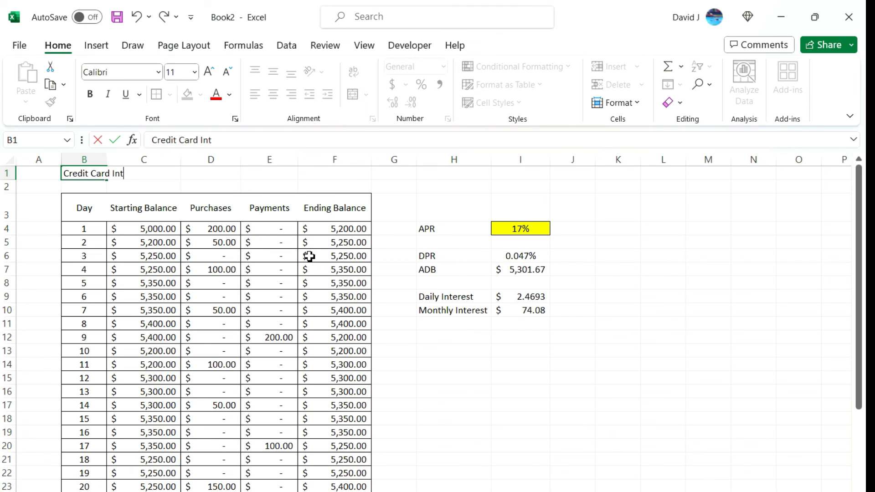
pyautogui.write('erest Calculas')
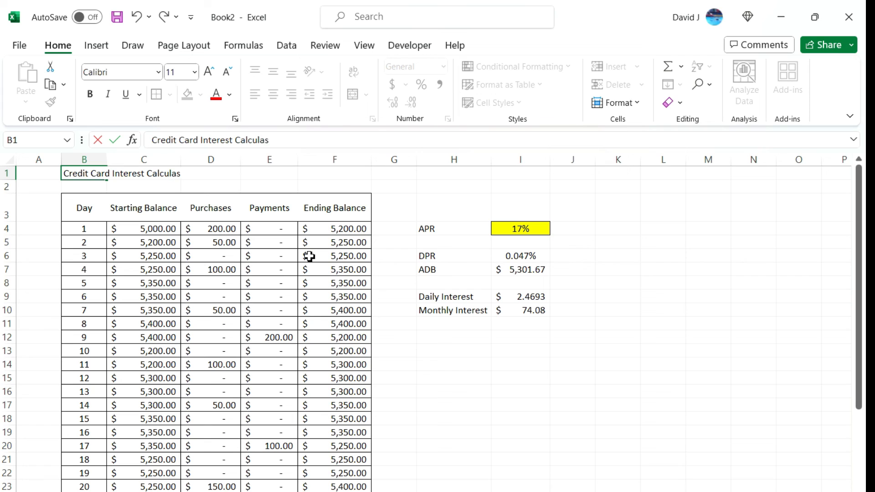
pyautogui.press('BackSpace')
pyautogui.write('tor')
pyautogui.hotkey('ctrl', 'Return')
pyautogui.press('Return')
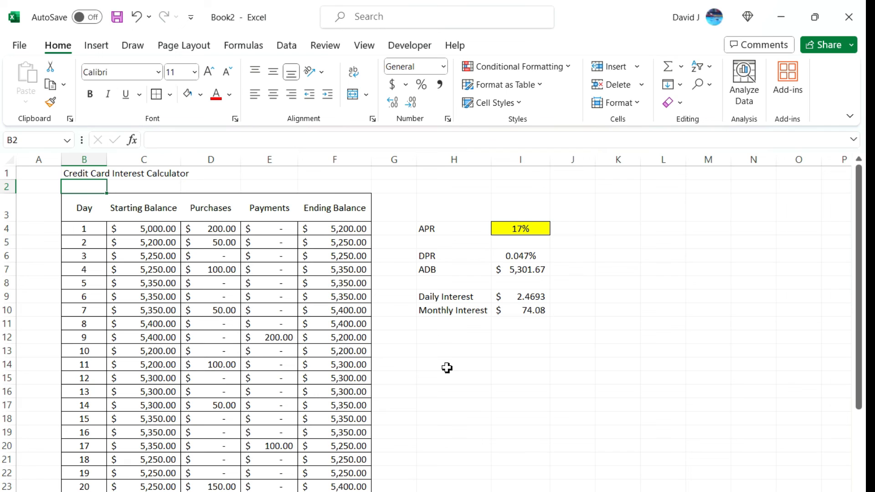
# Make the title in B1 bold and enlarge its font by several sizes until it spans the table's width
pyautogui.click(83, 175)
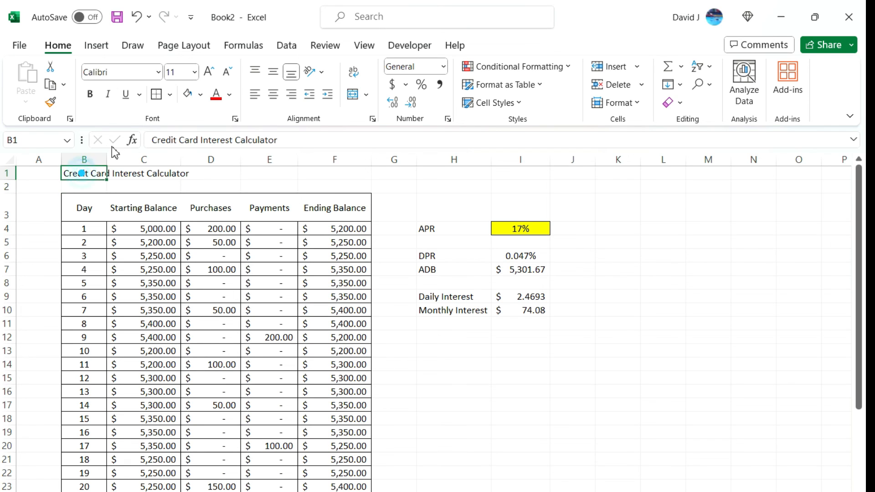
pyautogui.click(95, 94)
pyautogui.click(208, 72)
pyautogui.click(209, 72)
pyautogui.click(209, 71)
pyautogui.click(209, 71)
pyautogui.click(208, 71)
pyautogui.click(209, 71)
pyautogui.click(208, 72)
pyautogui.click(208, 72)
# Hide the worksheet gridlines and select the day 1 cell B4
pyautogui.click(370, 49)
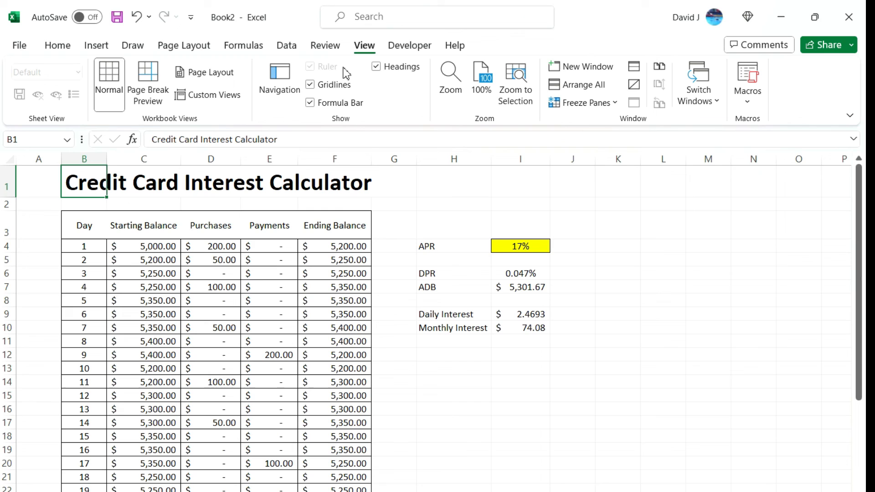
pyautogui.click(333, 90)
pyautogui.click(76, 249)
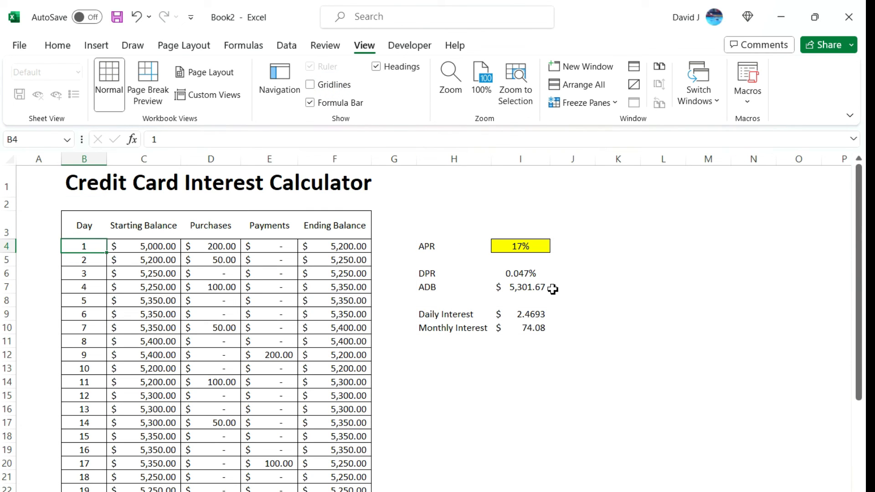